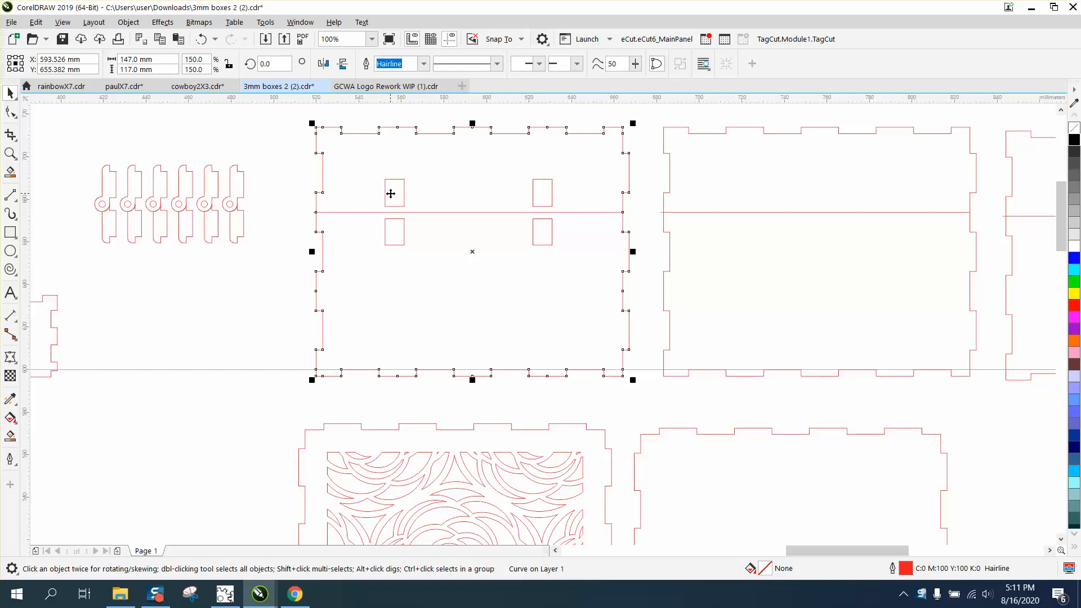
Scale the row of six hinge pieces proportionally to 150%.
{"action": "left_click", "coordinate": [384, 195]}
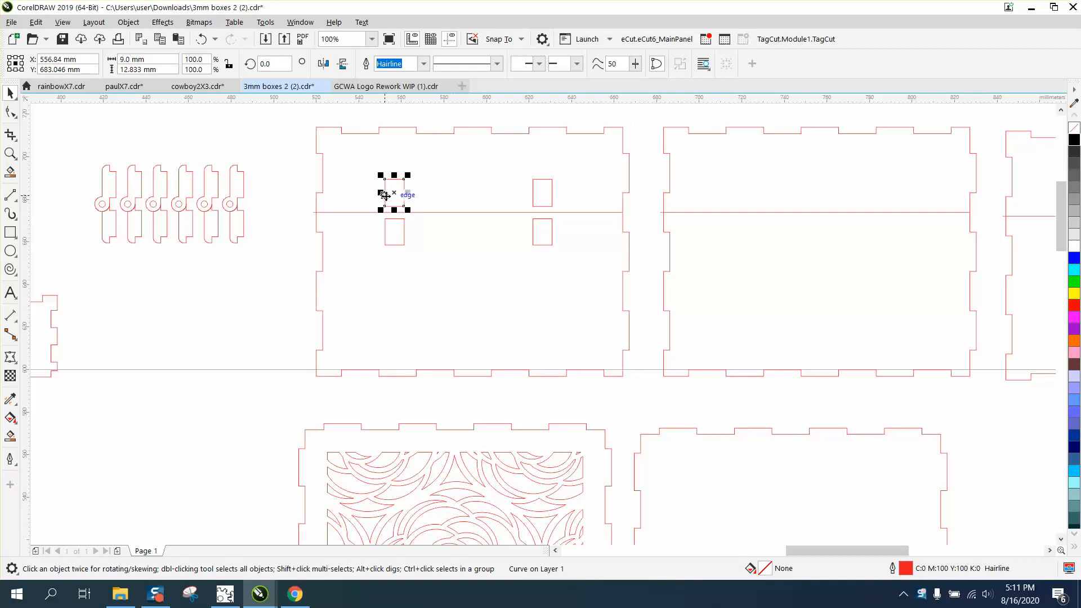
{"action": "left_click", "coordinate": [286, 205]}
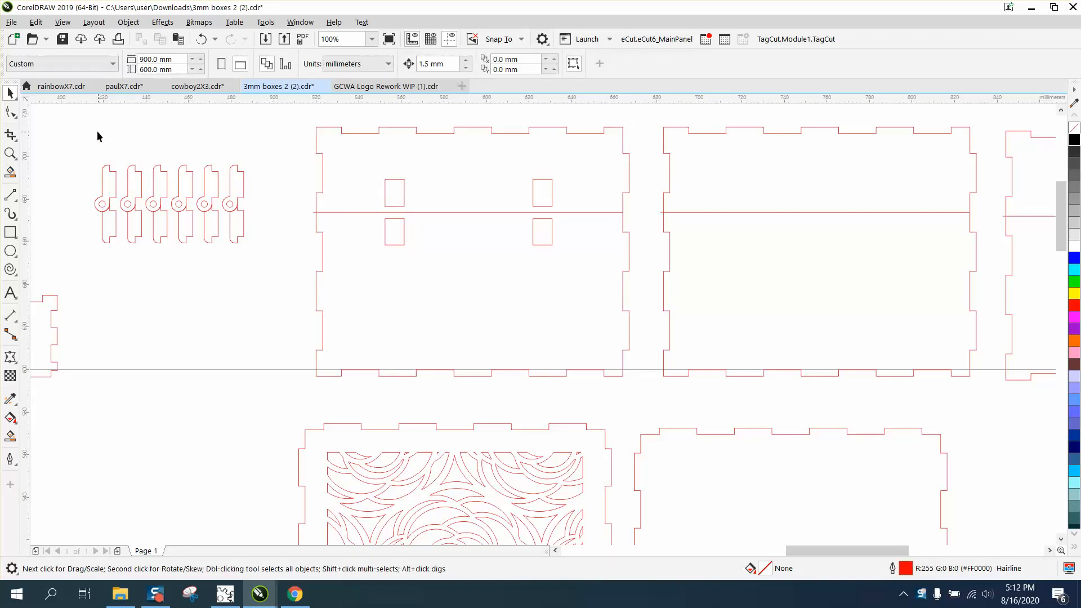
{"action": "left_click_drag", "start_coordinate": [77, 133], "coordinate": [274, 259]}
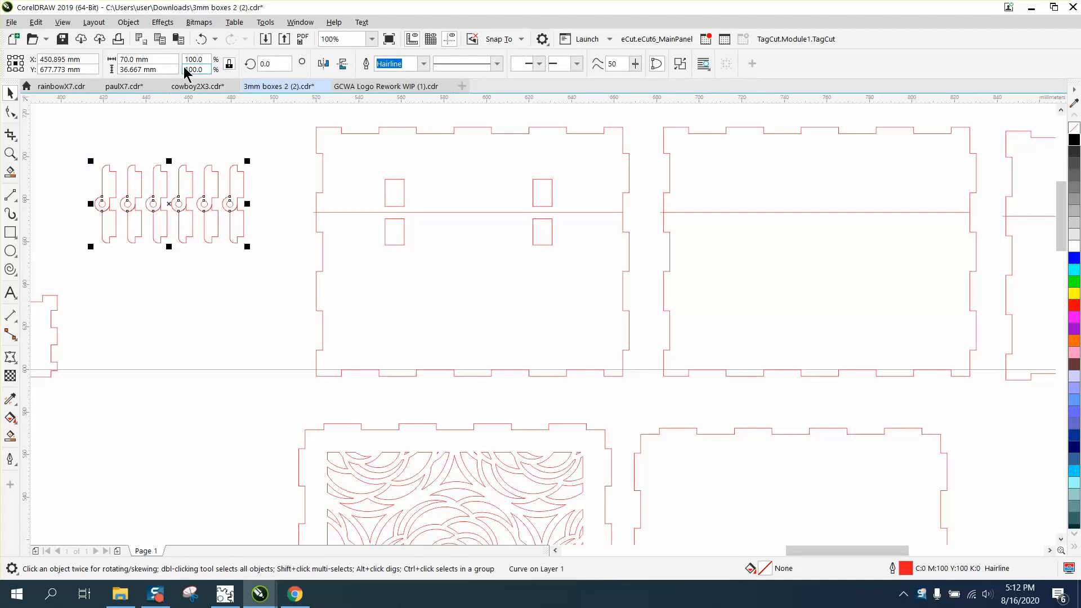
{"action": "left_click", "coordinate": [205, 68]}
{"action": "type", "text": "150"}
{"action": "key", "text": "Return"}
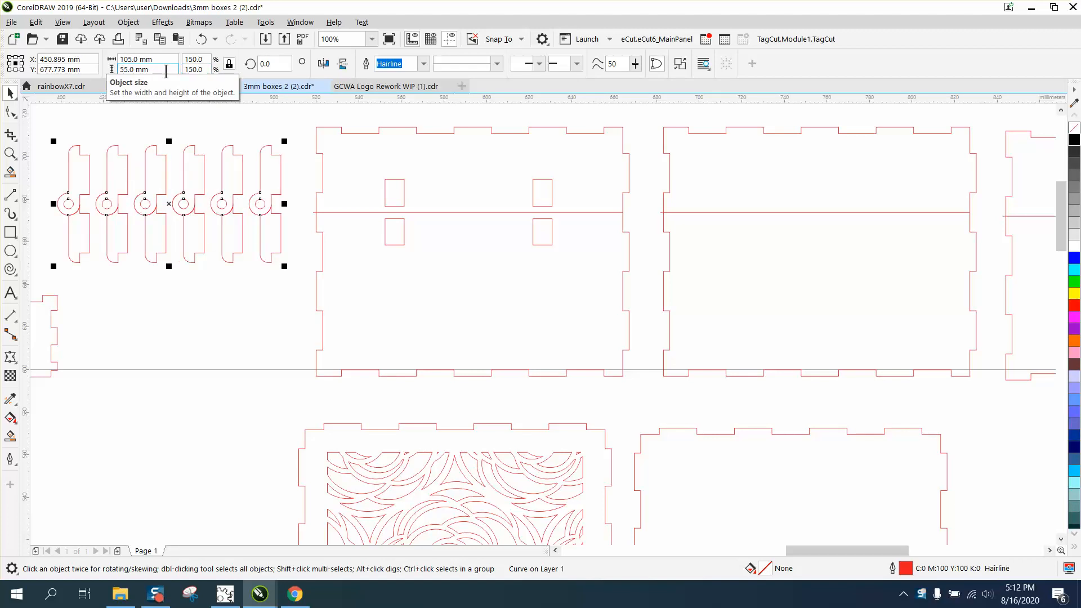
Scale only the height of the upper-left rectangular slot in the hinge panel to 150%, leaving proportions unlocked.
{"action": "left_click", "coordinate": [385, 191]}
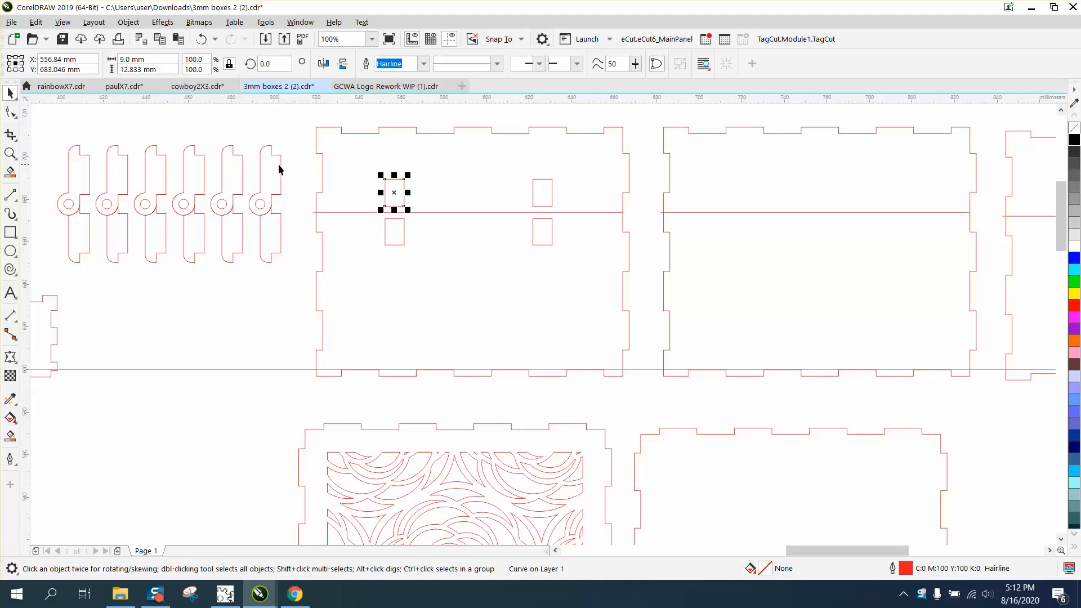
{"action": "scroll", "coordinate": [279, 167], "scroll_direction": "up", "scroll_amount": 2}
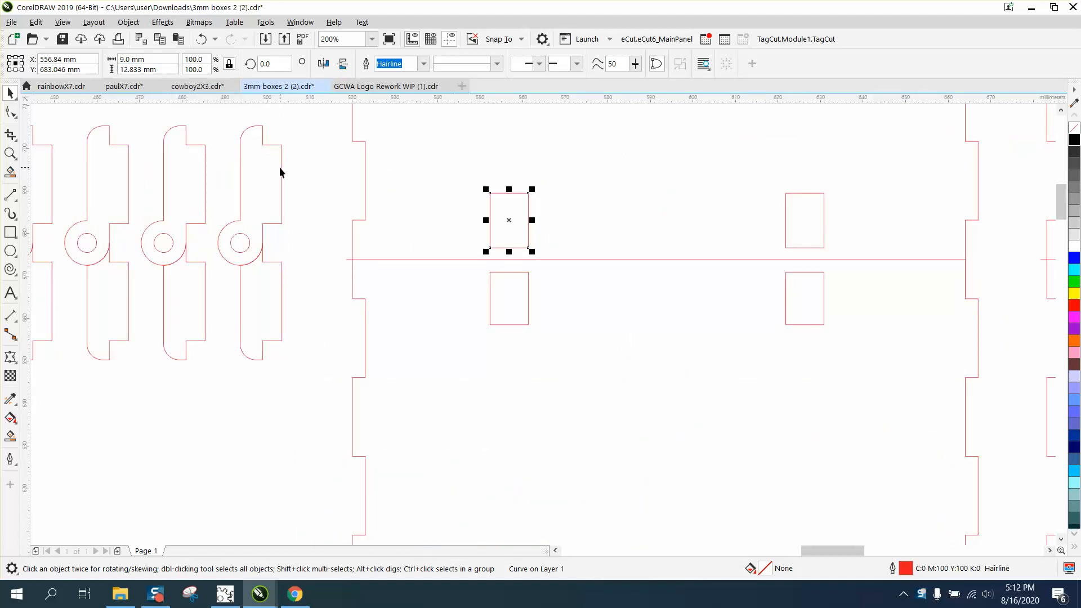
{"action": "scroll", "coordinate": [280, 168], "scroll_direction": "down", "scroll_amount": 2}
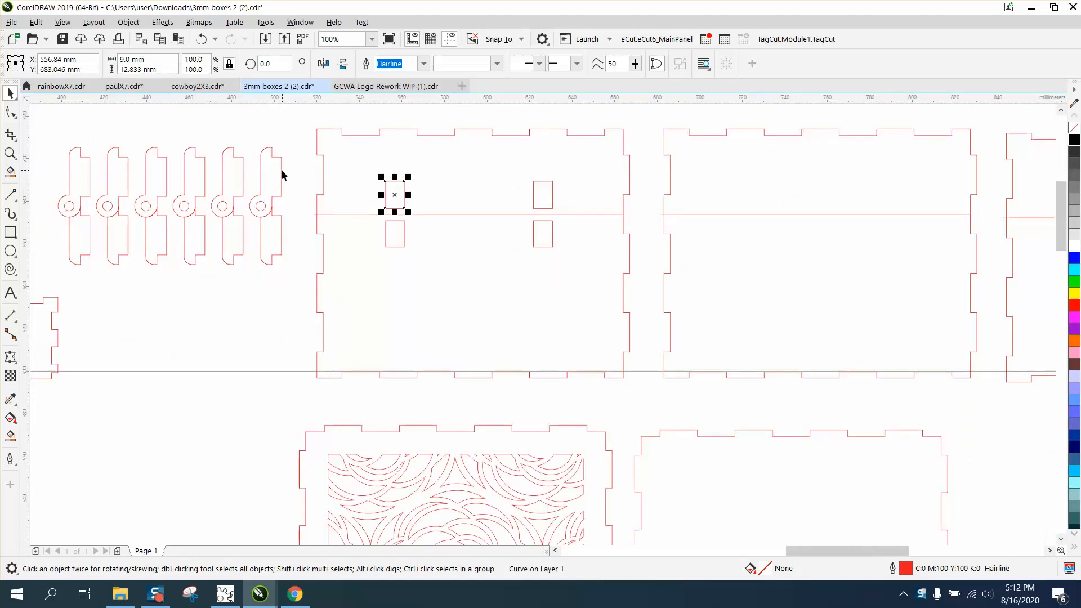
{"action": "left_click", "coordinate": [282, 132]}
{"action": "left_click", "coordinate": [398, 186]}
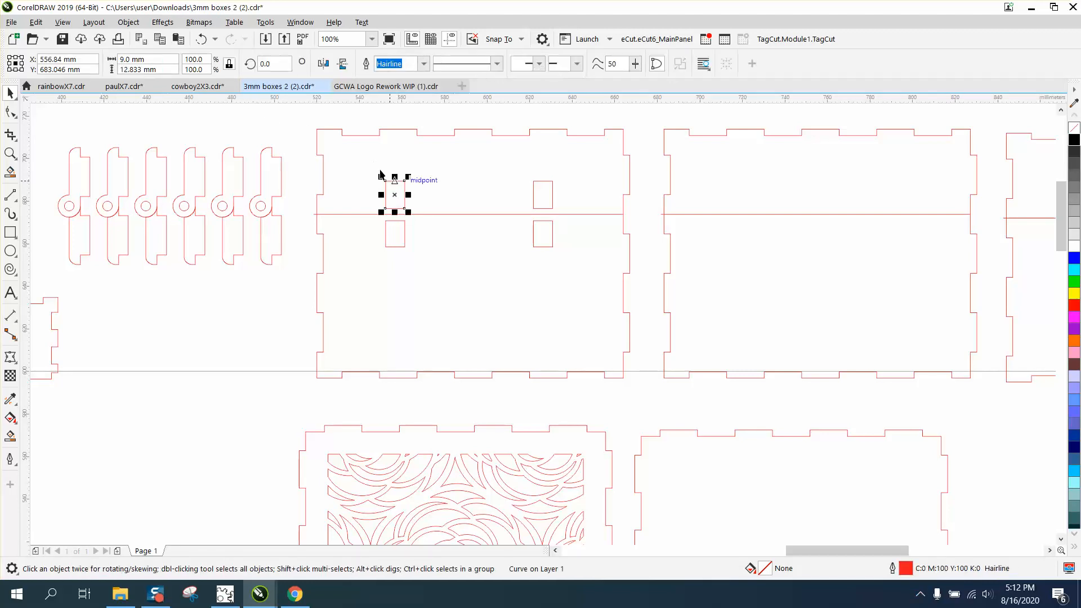
{"action": "left_click", "coordinate": [229, 65]}
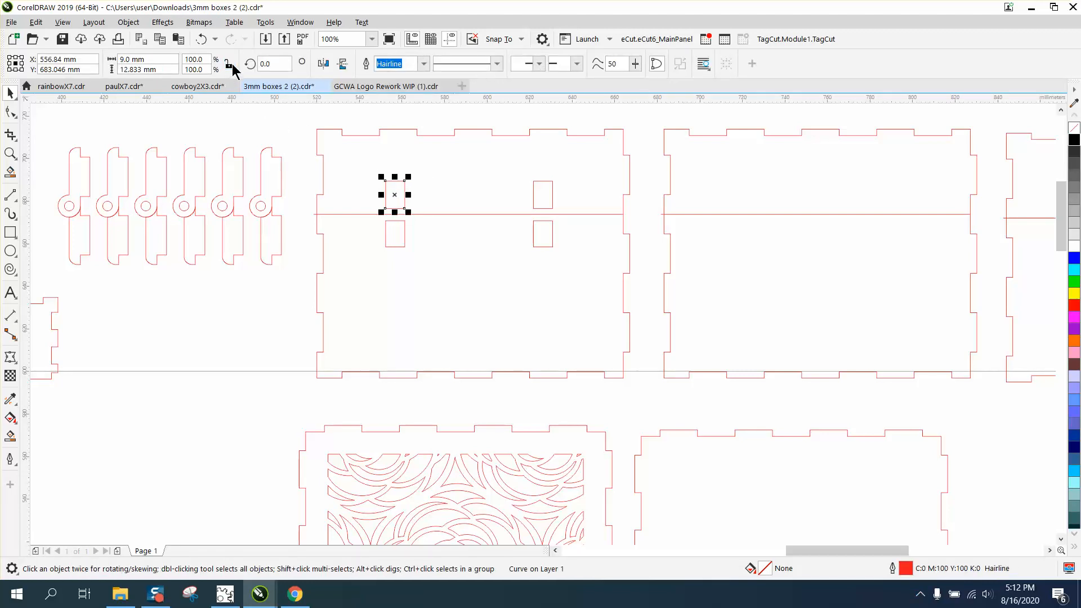
{"action": "left_click", "coordinate": [193, 70]}
{"action": "key", "text": "ctrl+a"}
{"action": "type", "text": "150"}
{"action": "key", "text": "Return"}
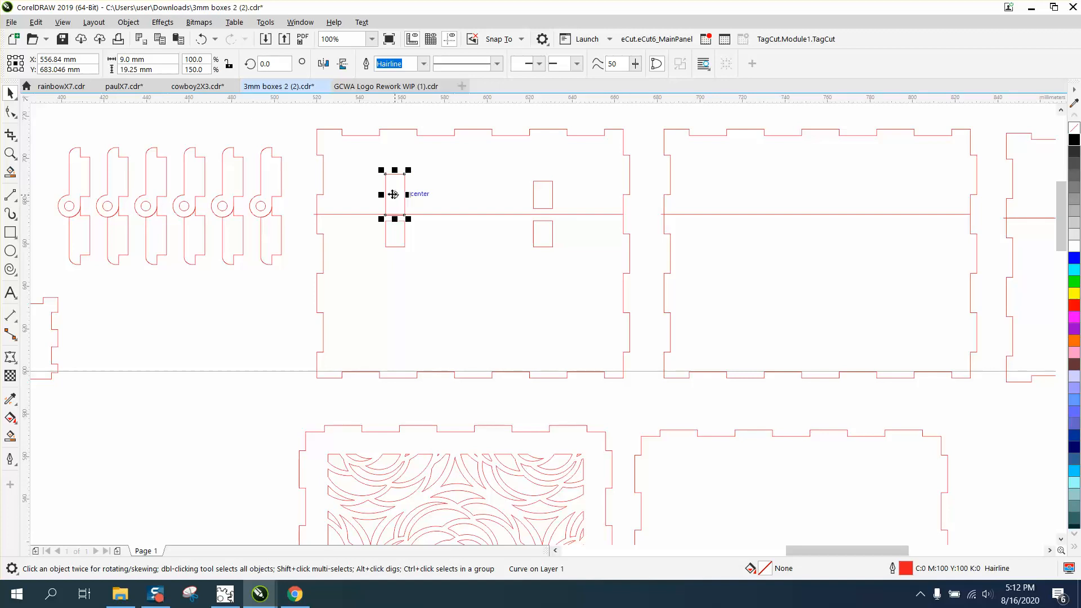
Move the stretched slot beside the rightmost hinge piece and delete the other three slots from the panel.
{"action": "left_click_drag", "start_coordinate": [394, 195], "coordinate": [291, 181]}
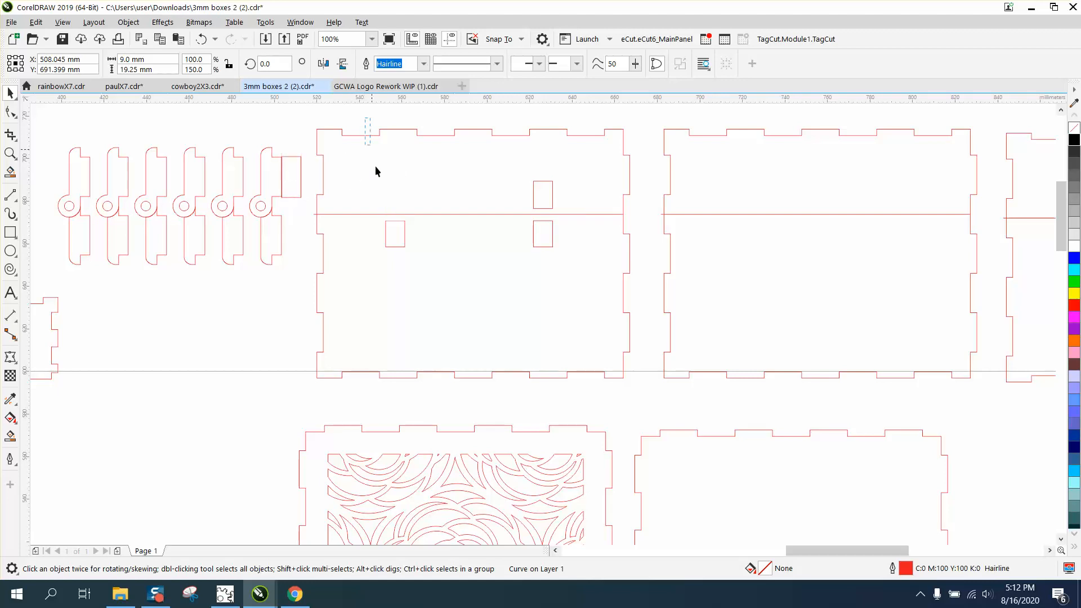
{"action": "left_click_drag", "start_coordinate": [549, 272], "coordinate": [569, 281]}
{"action": "key", "text": "Delete"}
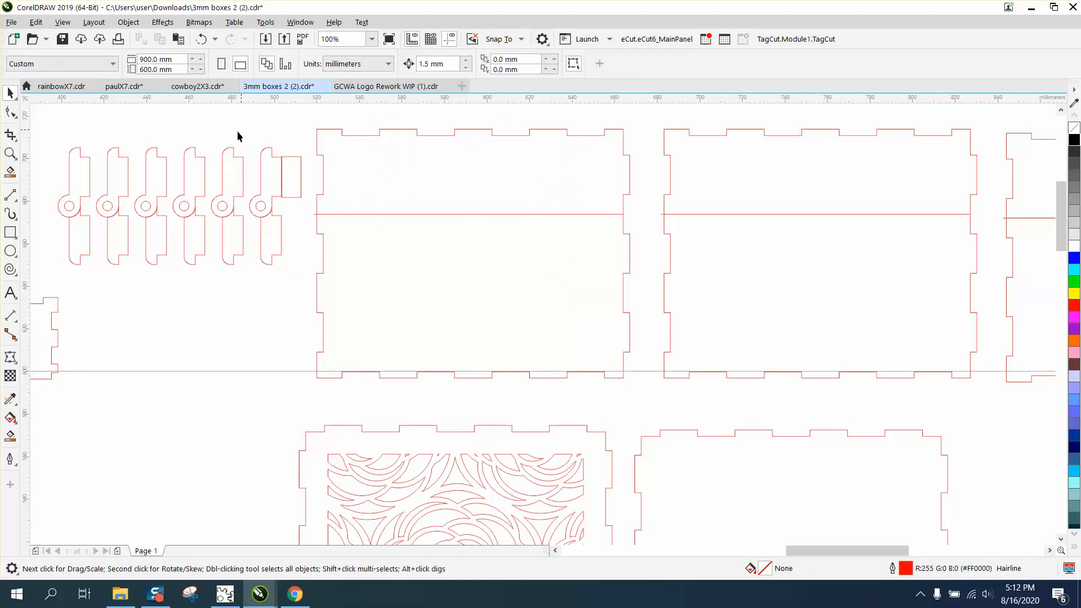
Position the slot over the upper tab of the rightmost hinge, against its shoulder, and place a copy over the lower tab.
{"action": "left_click", "coordinate": [10, 153]}
{"action": "left_click_drag", "start_coordinate": [219, 137], "coordinate": [388, 259]}
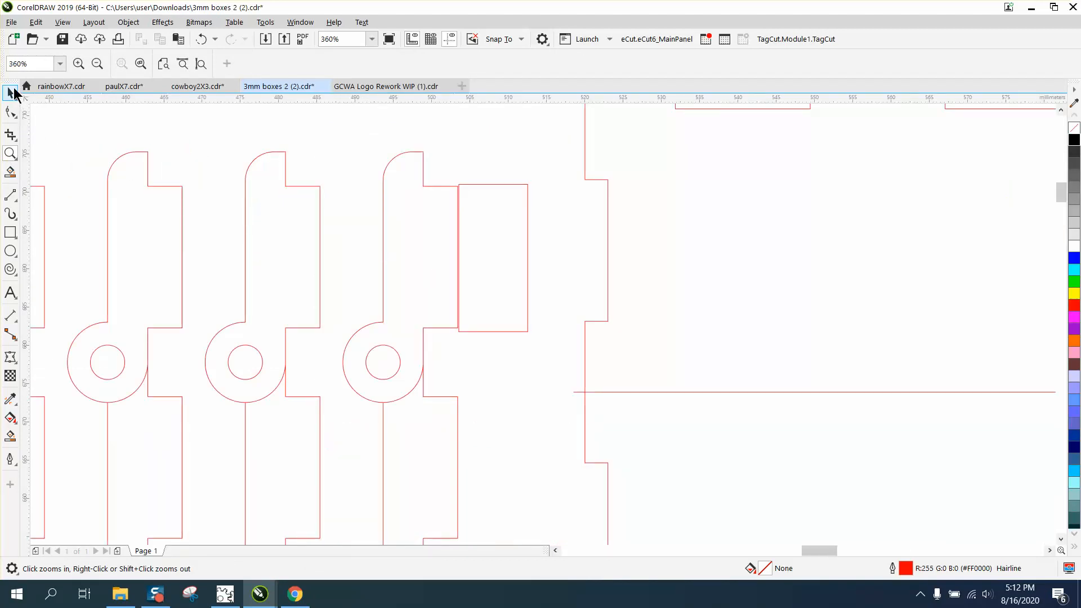
{"action": "left_click", "coordinate": [12, 93]}
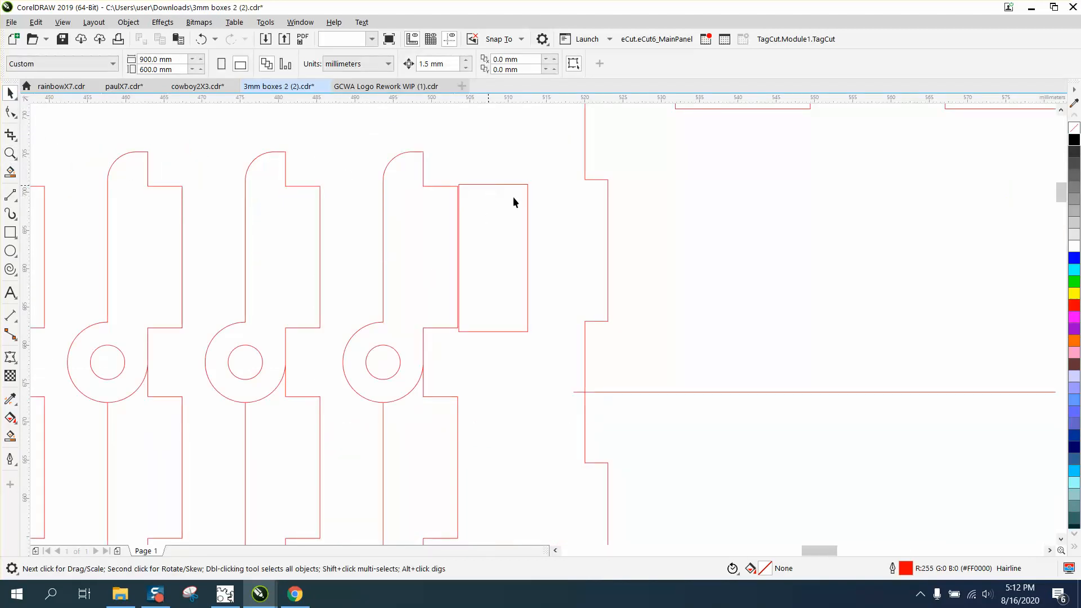
{"action": "left_click", "coordinate": [494, 184]}
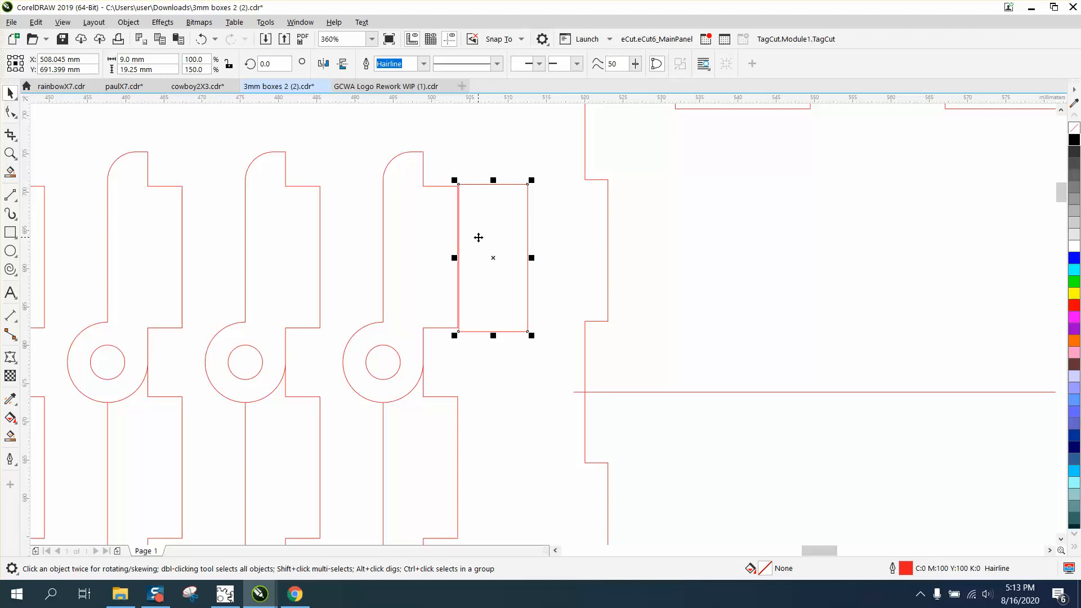
{"action": "left_click_drag", "start_coordinate": [478, 238], "coordinate": [457, 258]}
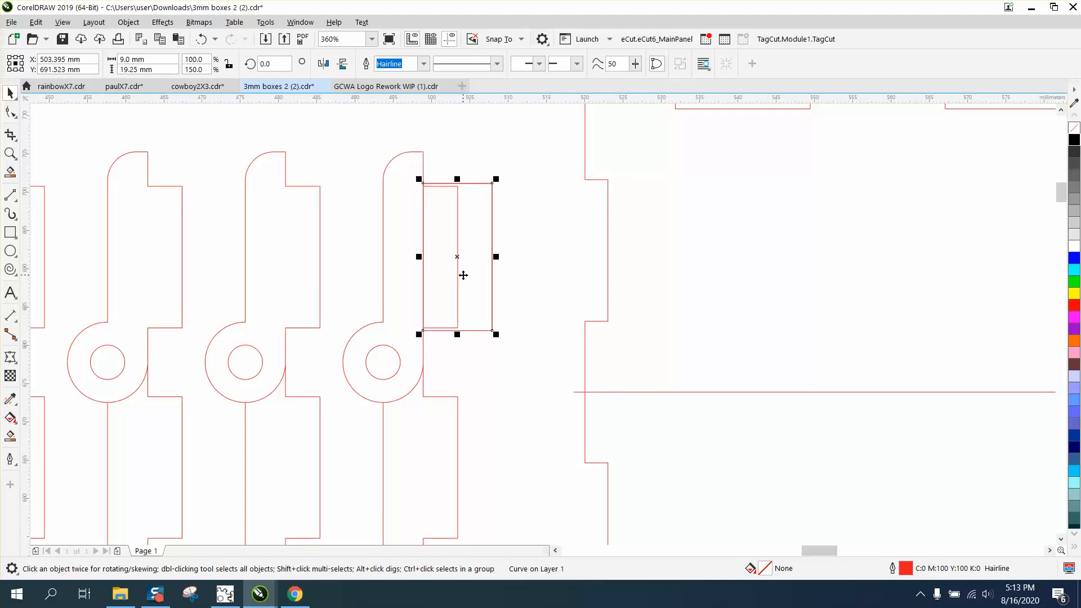
{"action": "left_click_drag", "start_coordinate": [457, 257], "coordinate": [456, 469]}
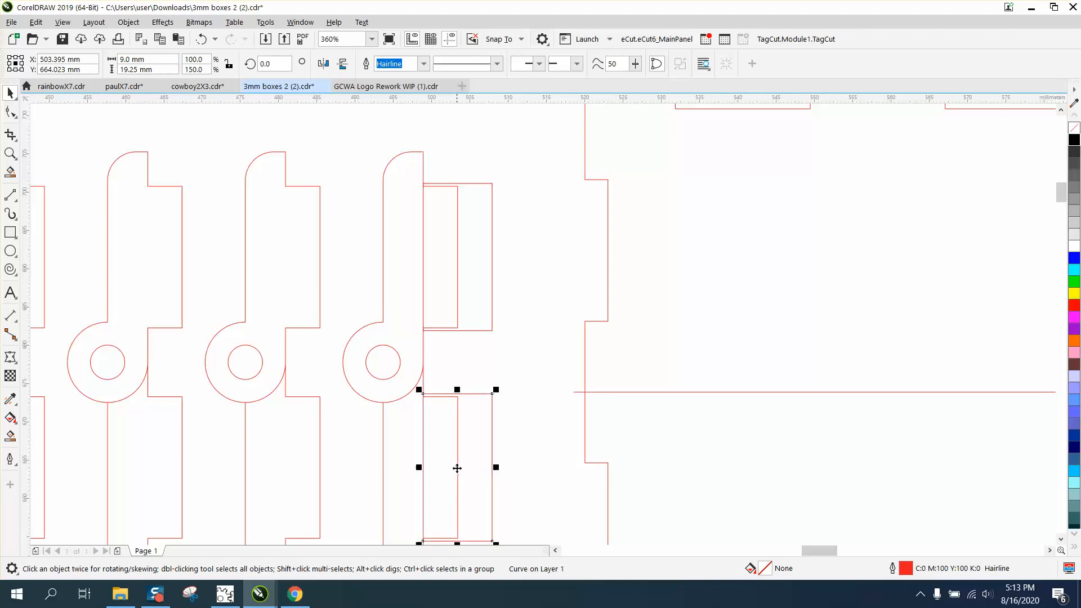
Move both slots together into the adjacent box panel, centred on its horizontal line near the panel's middle.
{"action": "left_click", "coordinate": [492, 244], "text": "shift"}
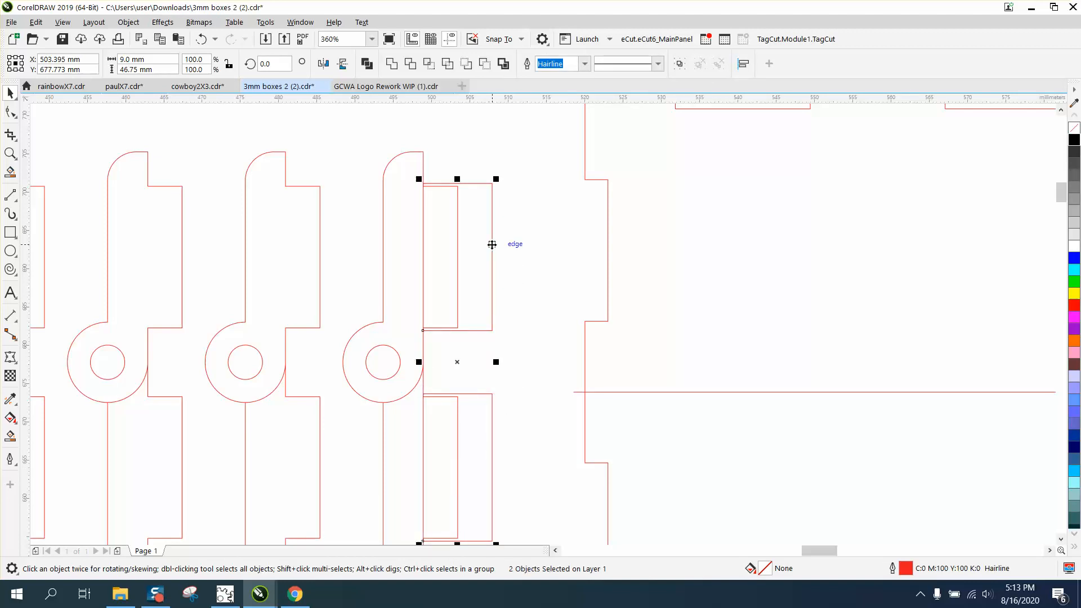
{"action": "scroll", "coordinate": [492, 244], "scroll_direction": "down", "scroll_amount": 2}
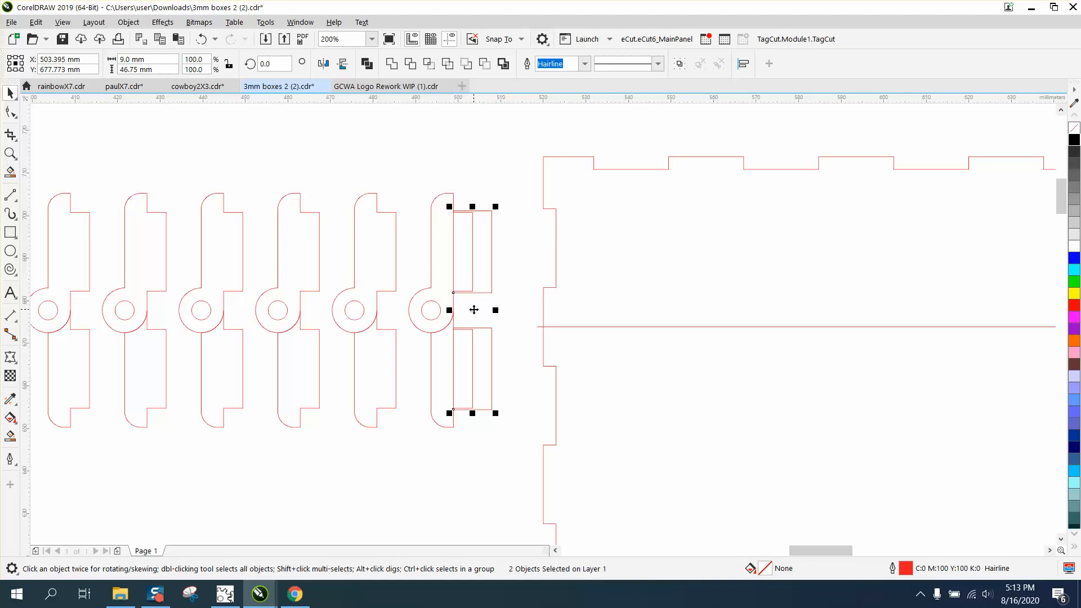
{"action": "left_click_drag", "start_coordinate": [474, 310], "coordinate": [670, 325]}
{"action": "scroll", "coordinate": [529, 297], "scroll_direction": "down", "scroll_amount": 2}
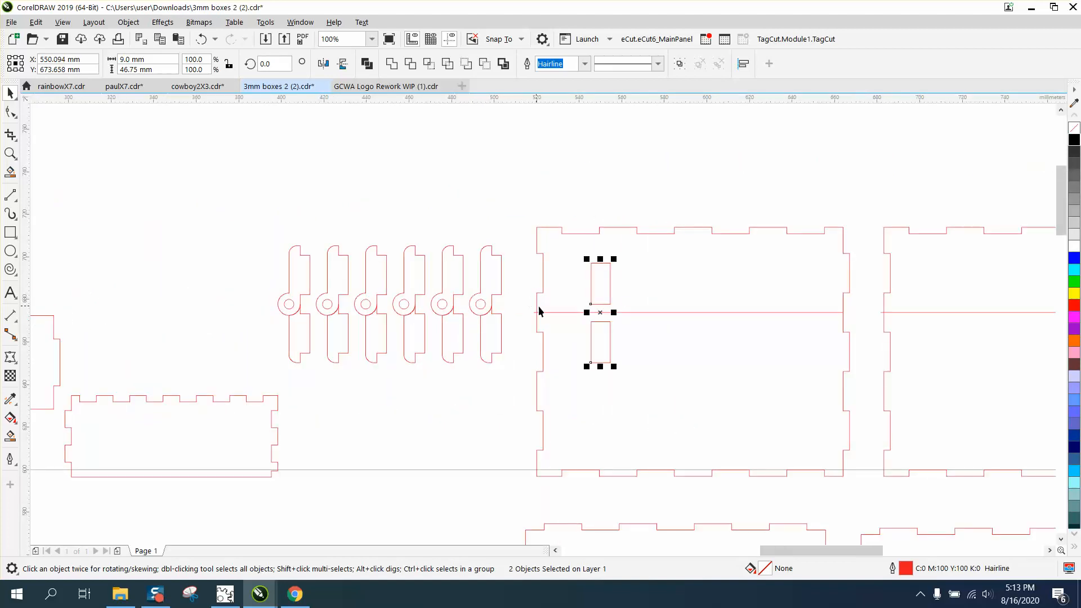
{"action": "left_click", "coordinate": [10, 153]}
{"action": "left_click_drag", "start_coordinate": [518, 204], "coordinate": [919, 450]}
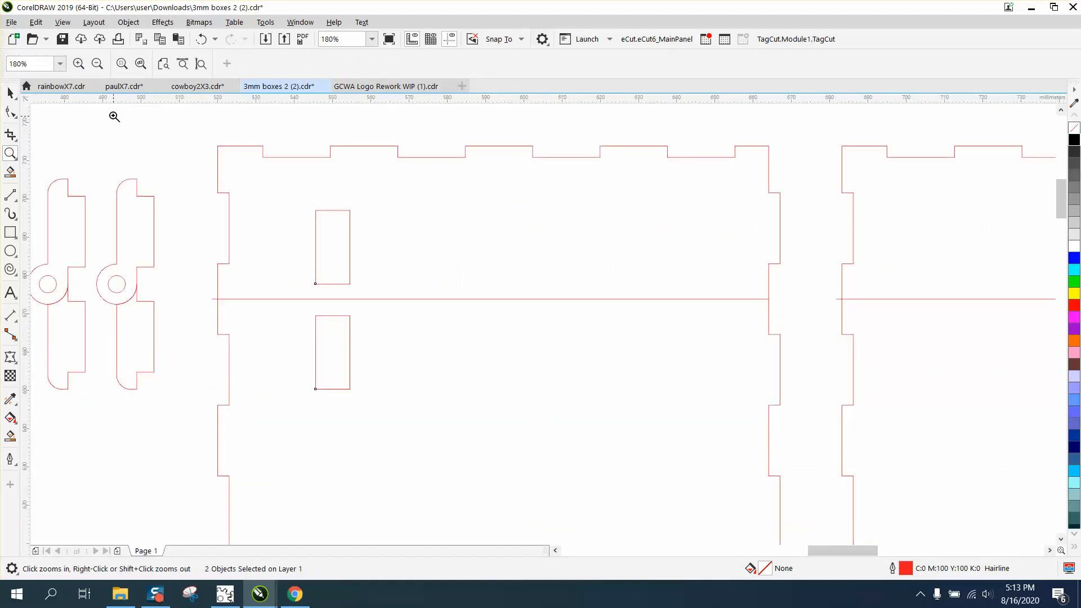
{"action": "left_click", "coordinate": [10, 93]}
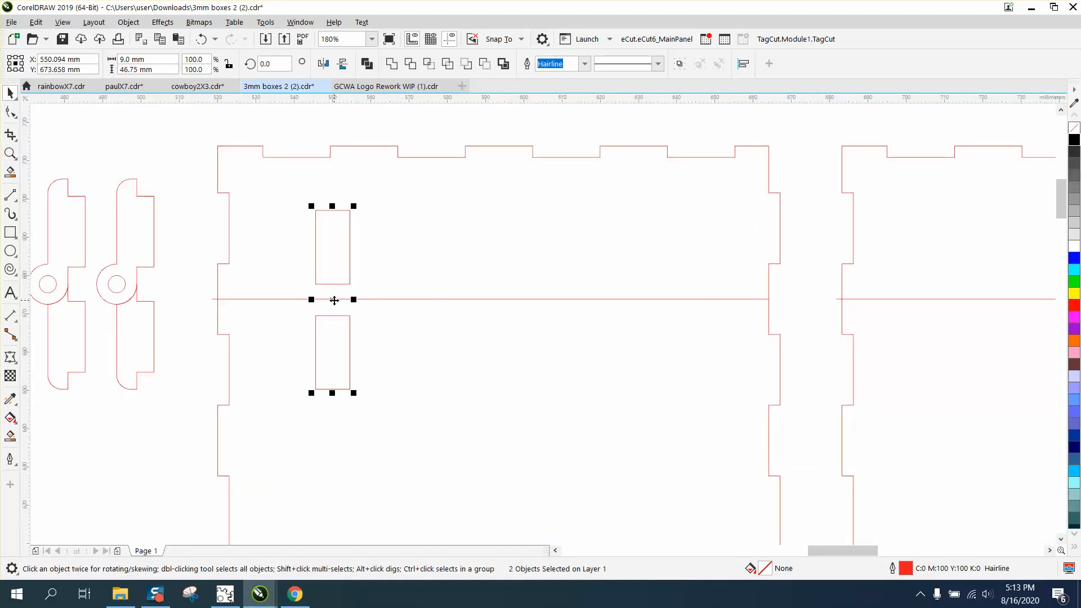
{"action": "left_click_drag", "start_coordinate": [332, 299], "coordinate": [490, 299]}
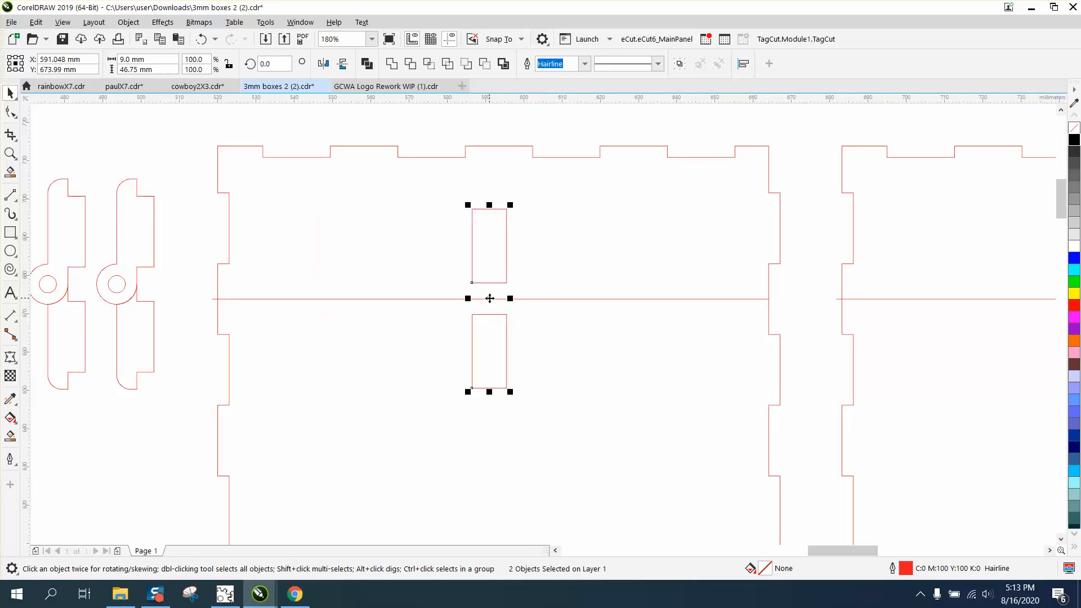
Set the document's nudge distance to 5 mm.
{"action": "left_click", "coordinate": [386, 124]}
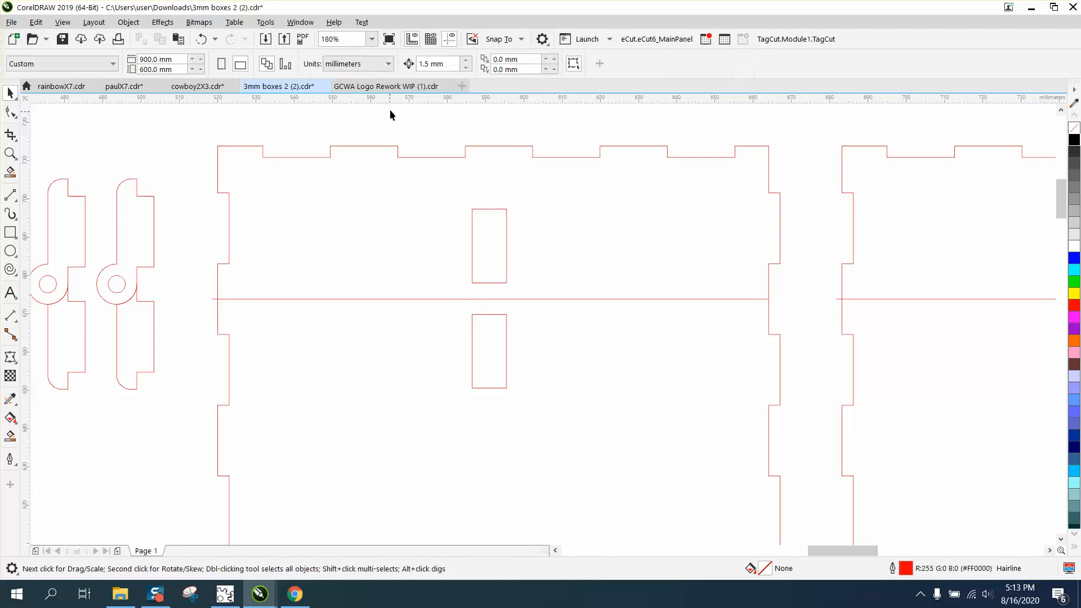
{"action": "left_click", "coordinate": [431, 64]}
{"action": "type", "text": "5"}
{"action": "key", "text": "Return"}
Duplicate the pair of slots and nudge the duplicate 35 mm to the left along the panel's horizontal line.
{"action": "left_click_drag", "start_coordinate": [559, 406], "coordinate": [589, 437]}
{"action": "key", "text": "ctrl+d"}
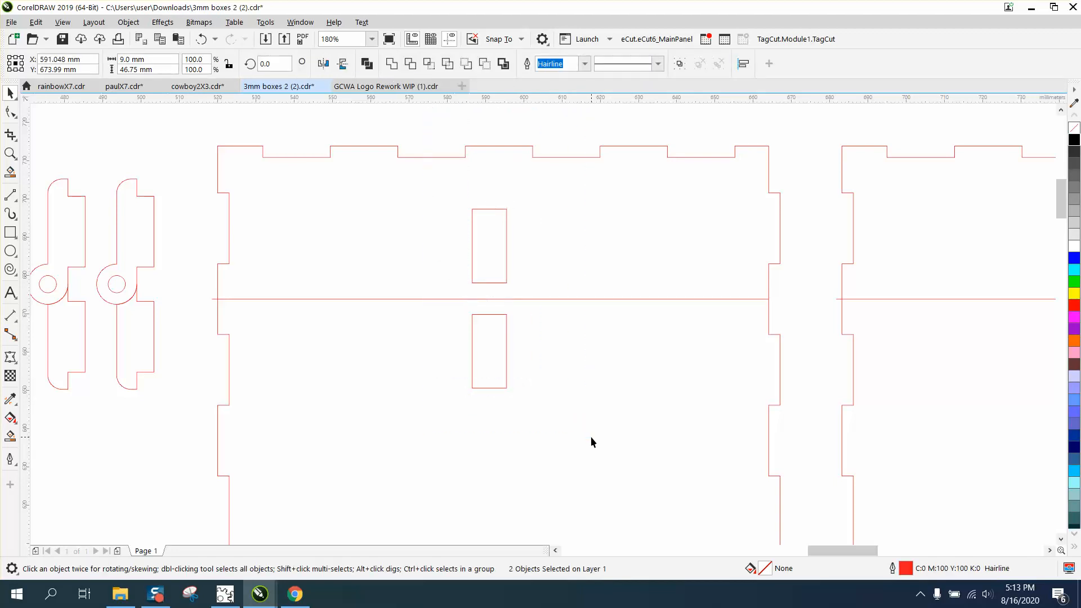
{"action": "key", "text": "Left"}
{"action": "key", "text": "Left"}
{"action": "key", "text": "Left"}
{"action": "key", "text": "Left"}
{"action": "key", "text": "Left"}
{"action": "key", "text": "Left"}
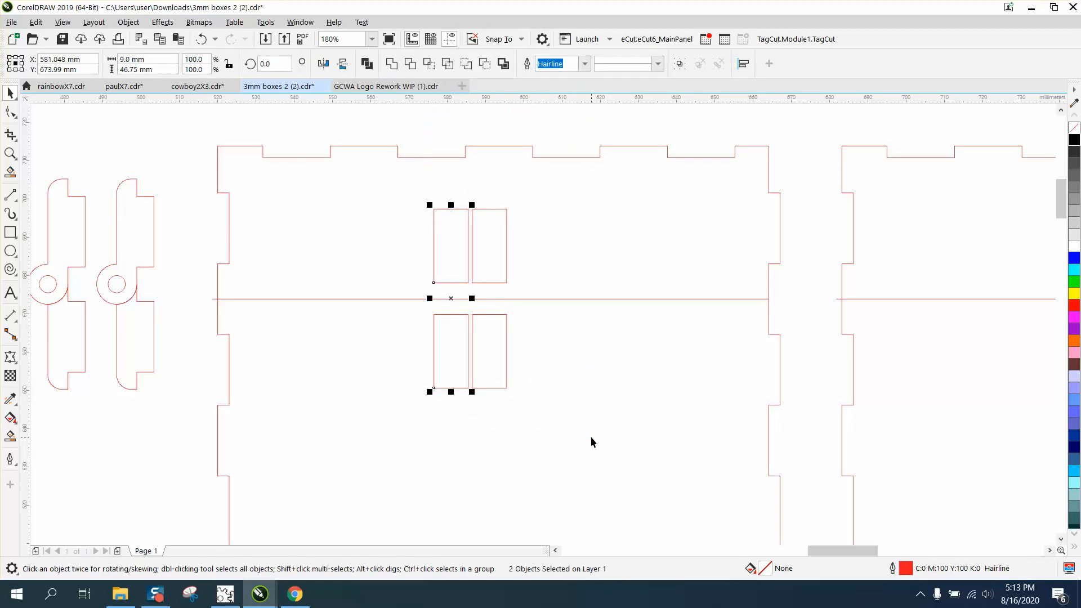
{"action": "key", "text": "Left"}
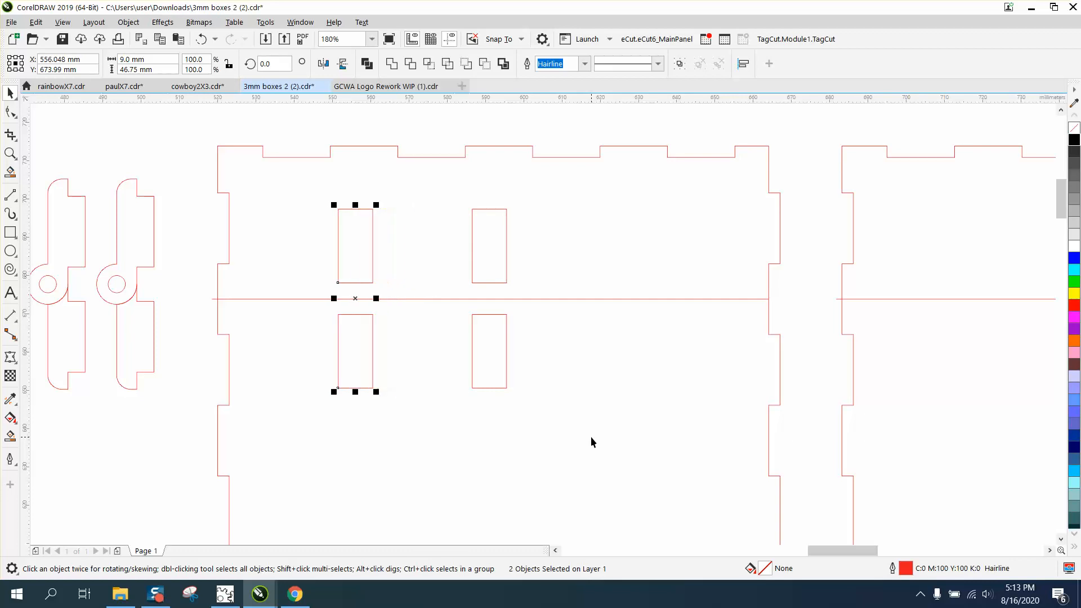
Nudge the original pair of slots 35 mm to the right along the panel's horizontal line.
{"action": "left_click_drag", "start_coordinate": [459, 134], "coordinate": [573, 423]}
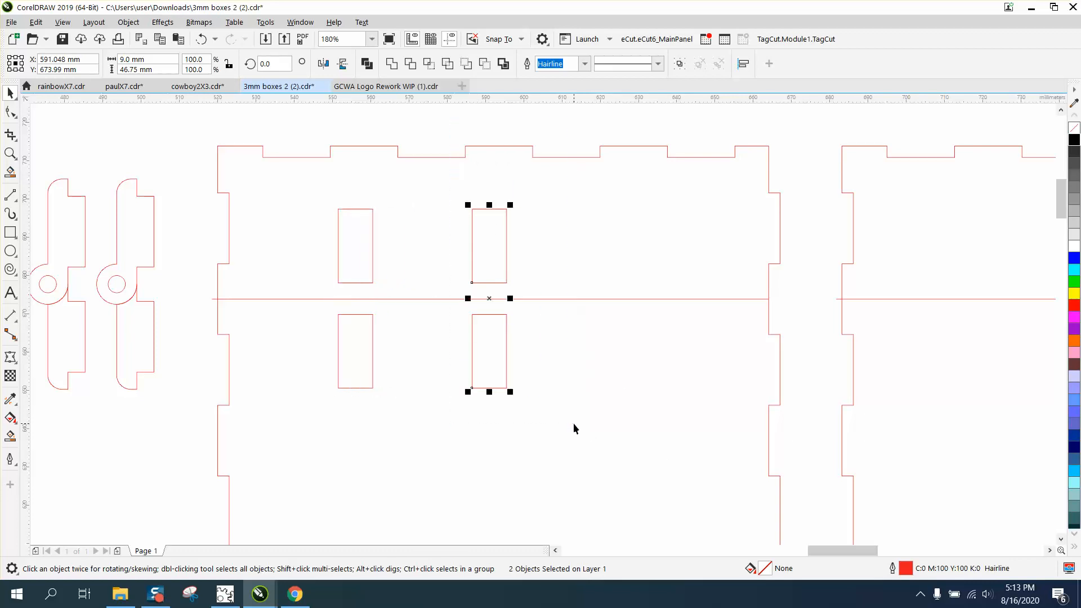
{"action": "key", "text": "Right"}
{"action": "key", "text": "Right"}
{"action": "key", "text": "Right"}
{"action": "key", "text": "Right"}
{"action": "key", "text": "Right"}
{"action": "key", "text": "Right"}
{"action": "key", "text": "Right"}
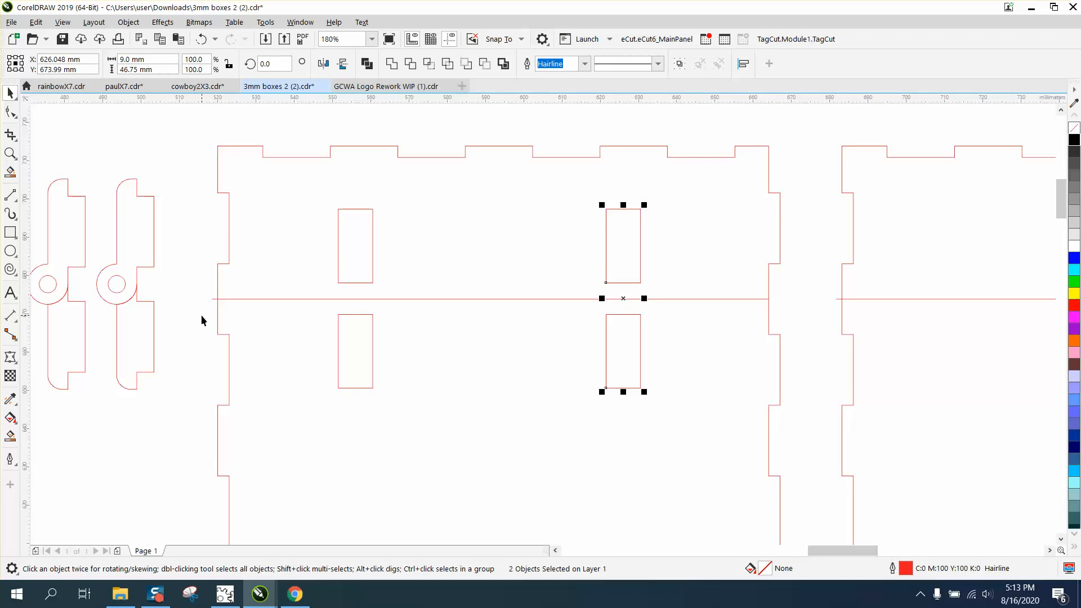
Measure the depth of the rightmost hinge's upper tab with a horizontal dimension and remove the dimension.
{"action": "scroll", "coordinate": [201, 316], "scroll_direction": "down", "scroll_amount": 3}
{"action": "left_click", "coordinate": [175, 293]}
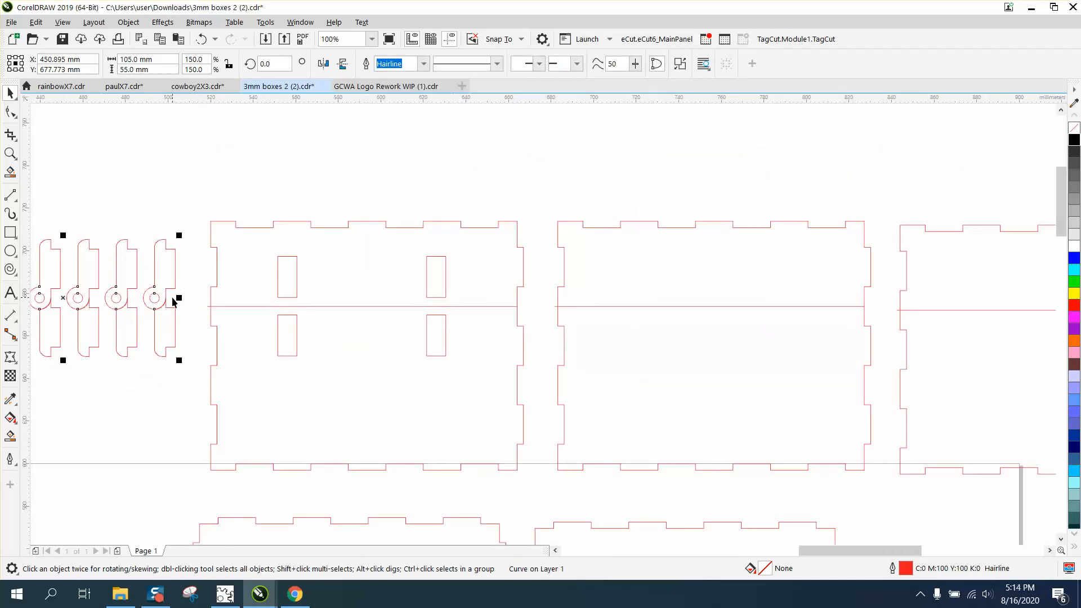
{"action": "left_click", "coordinate": [9, 158]}
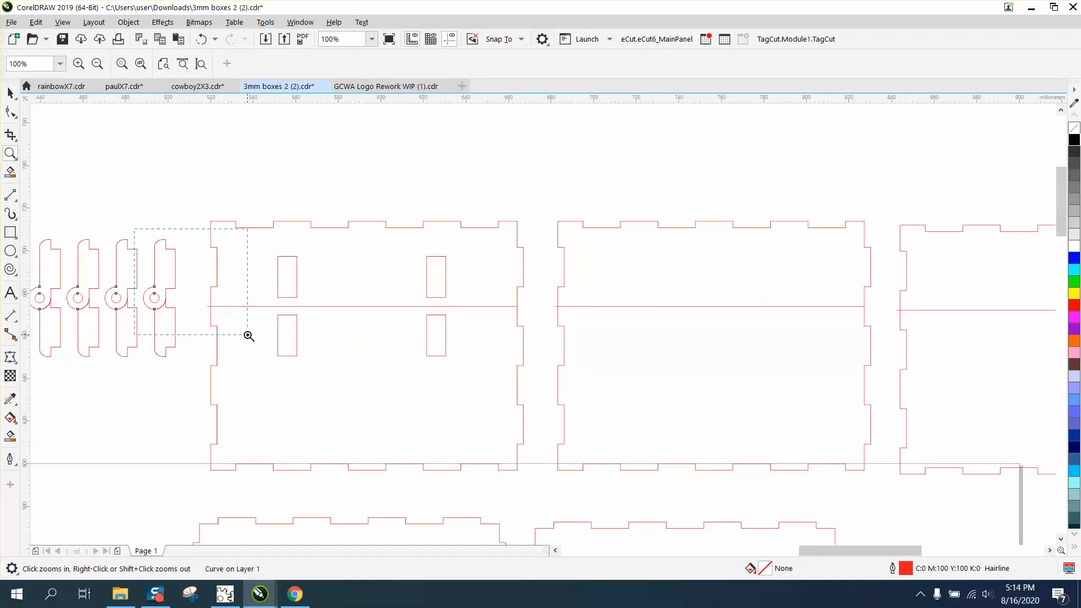
{"action": "left_click_drag", "start_coordinate": [246, 336], "coordinate": [135, 230]}
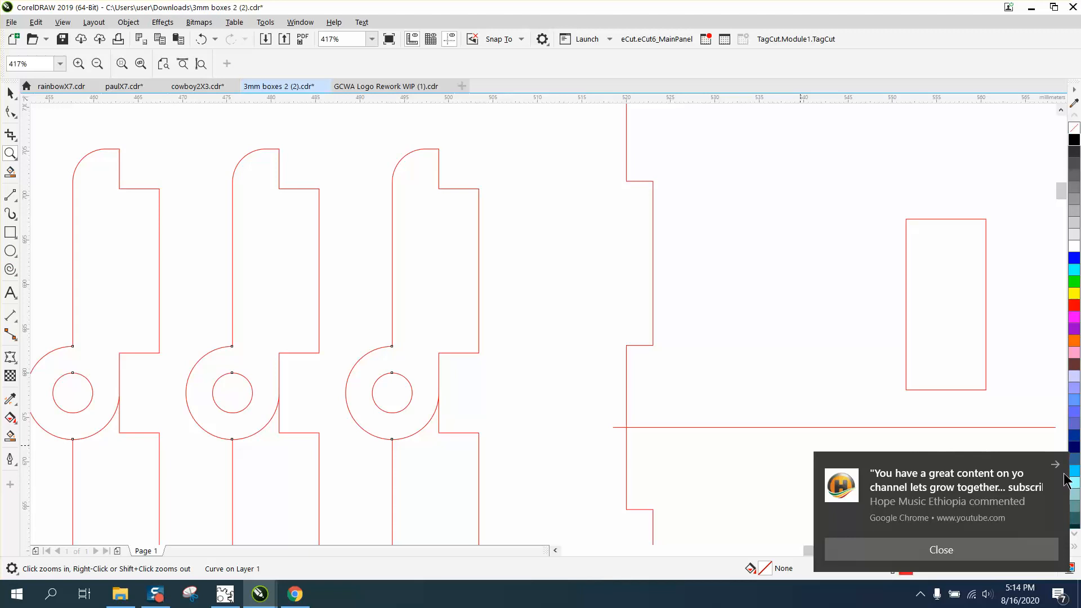
{"action": "left_click", "coordinate": [15, 319]}
{"action": "left_click", "coordinate": [59, 320]}
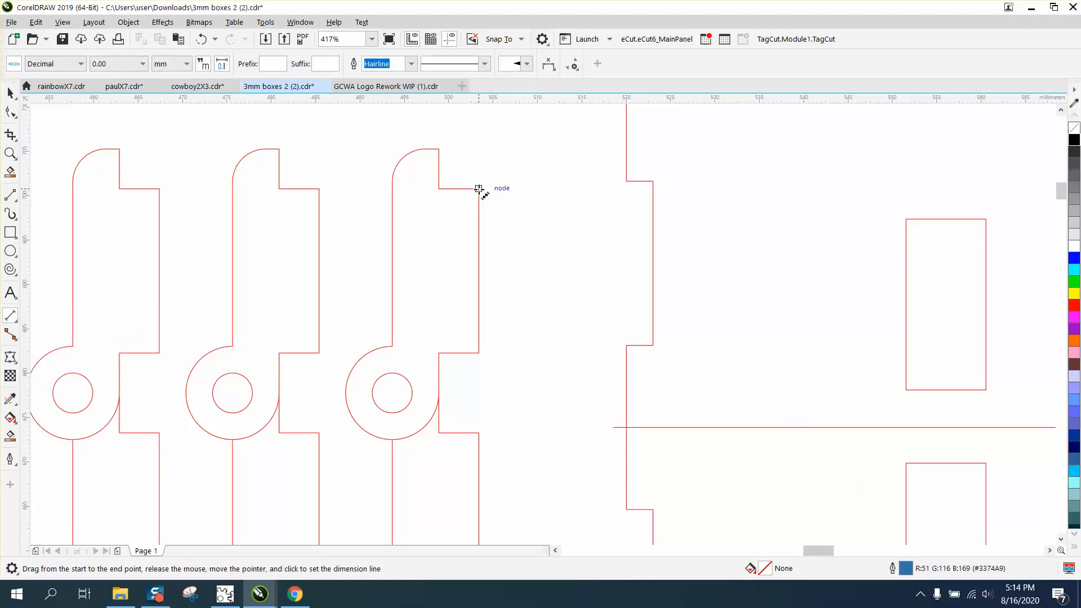
{"action": "left_click_drag", "start_coordinate": [439, 188], "coordinate": [479, 189]}
{"action": "left_click", "coordinate": [440, 168]}
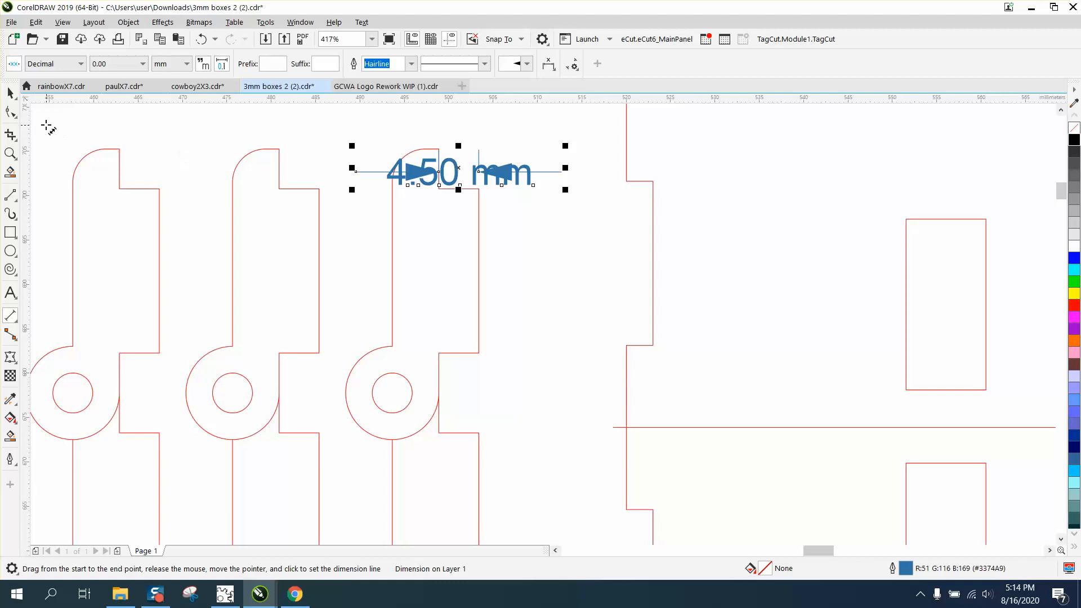
{"action": "left_click", "coordinate": [10, 93]}
{"action": "key", "text": "Delete"}
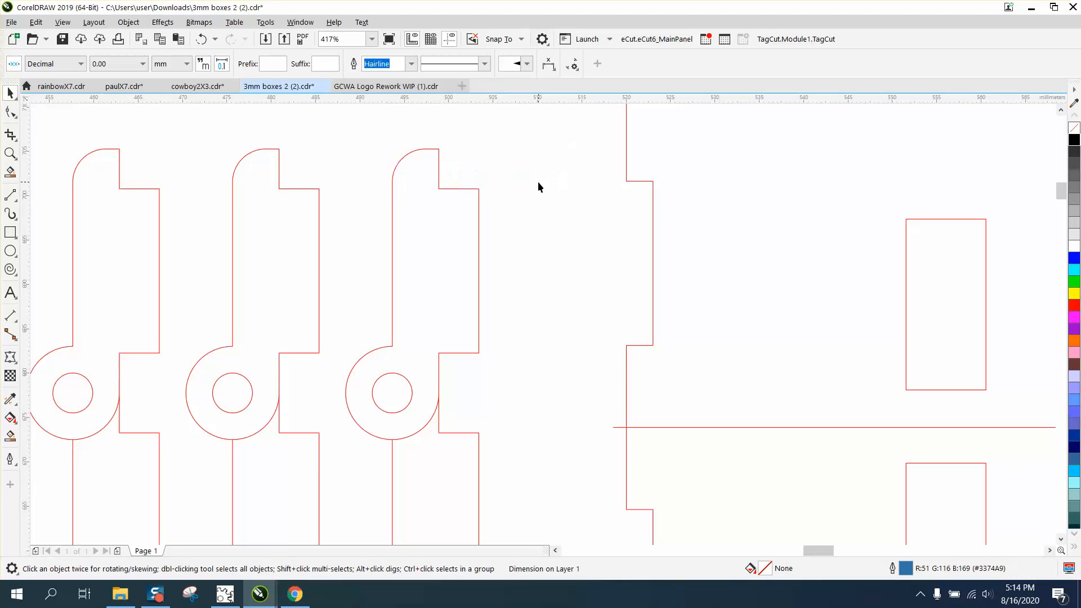
Ungroup the row of six hinges and delete all of them except the one nearest the slotted panel.
{"action": "left_click", "coordinate": [404, 185]}
{"action": "scroll", "coordinate": [404, 191], "scroll_direction": "down", "scroll_amount": 3}
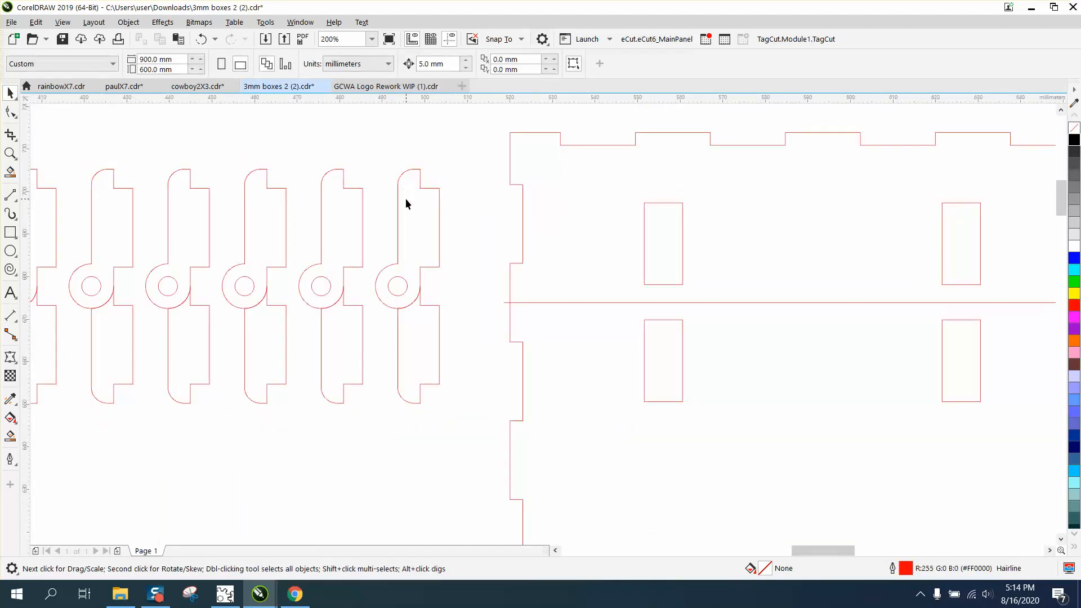
{"action": "left_click", "coordinate": [128, 22]}
{"action": "left_click", "coordinate": [166, 332]}
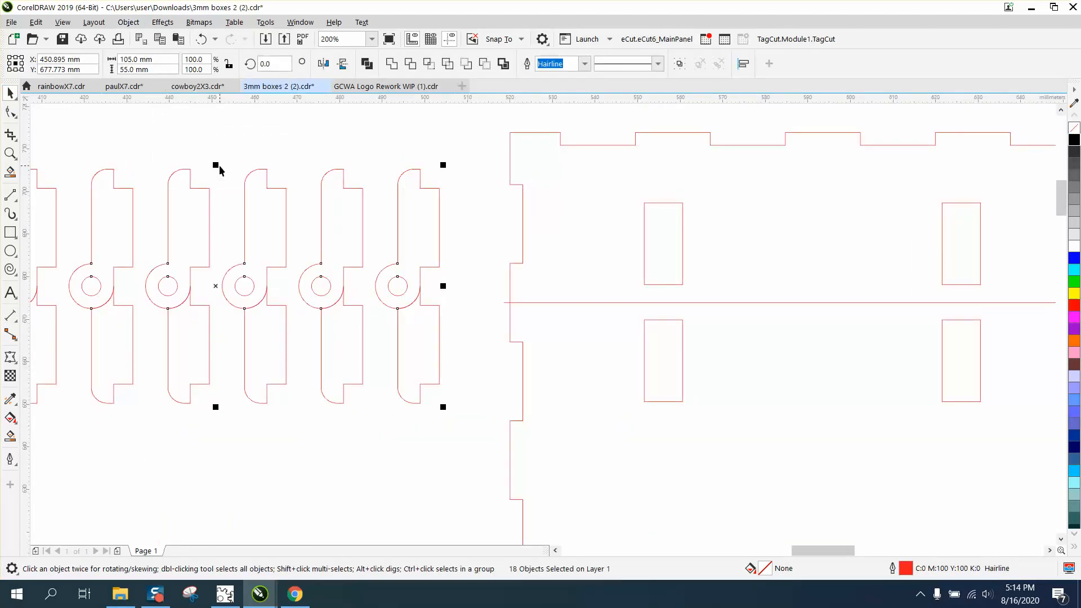
{"action": "scroll", "coordinate": [345, 200], "scroll_direction": "down", "scroll_amount": 2}
{"action": "left_click_drag", "start_coordinate": [157, 169], "coordinate": [360, 314]}
{"action": "key", "text": "Delete"}
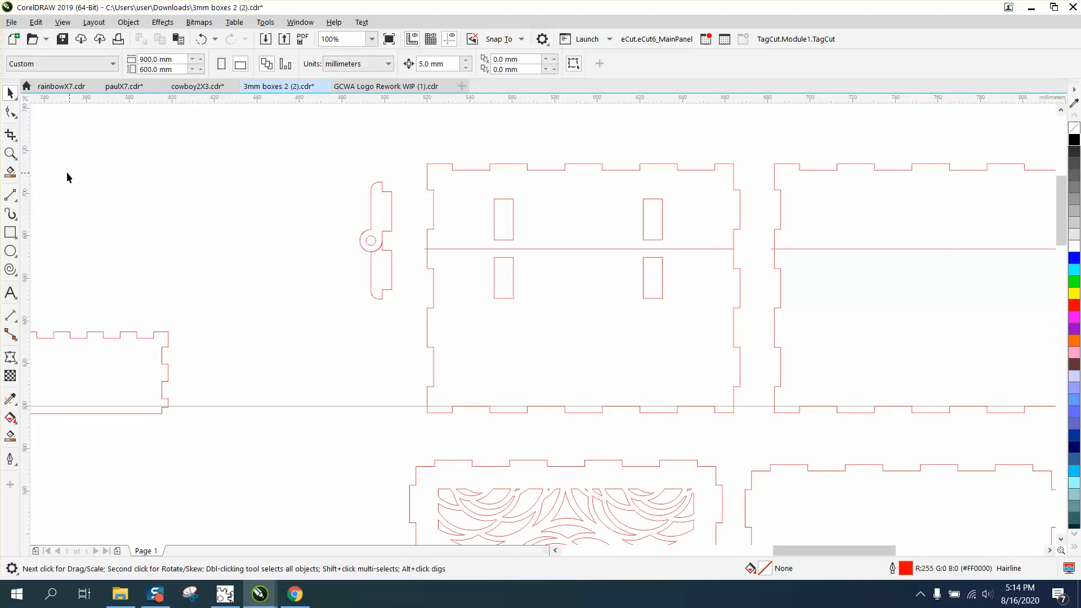
Set the document's nudge distance to 1.5 mm.
{"action": "left_click", "coordinate": [10, 153]}
{"action": "left_click_drag", "start_coordinate": [343, 169], "coordinate": [491, 326]}
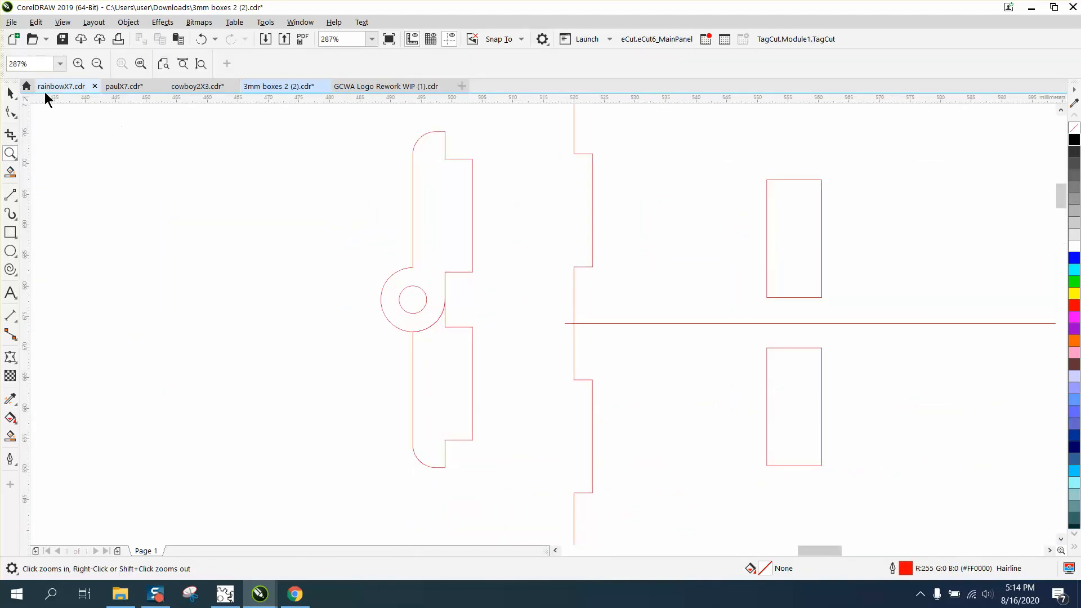
{"action": "left_click", "coordinate": [10, 92]}
{"action": "left_click", "coordinate": [439, 64]}
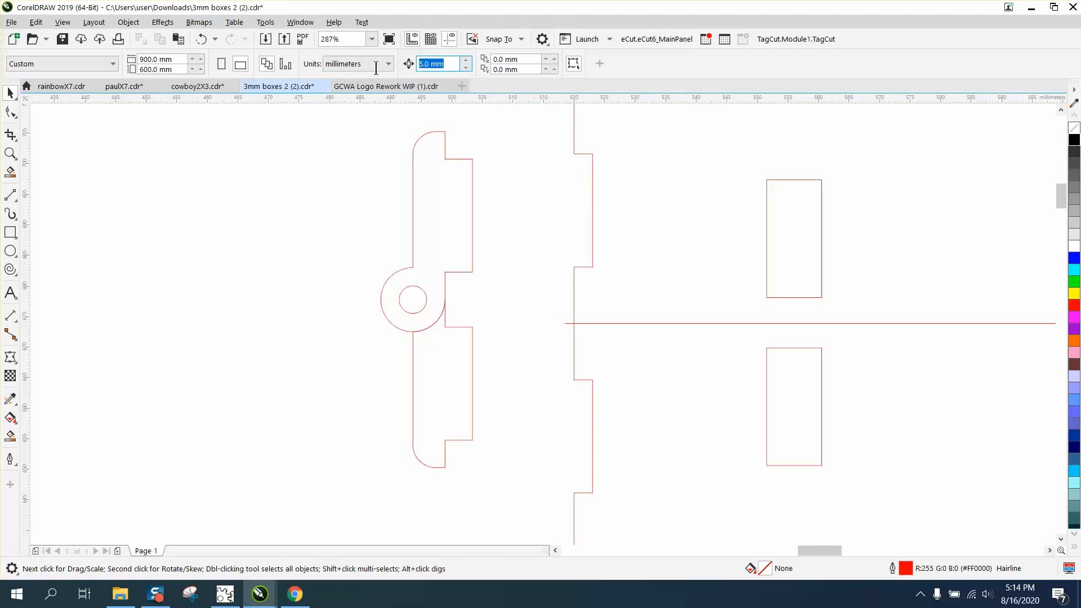
{"action": "type", "text": "1.5"}
{"action": "key", "text": "Return"}
Shorten the remaining hinge's upper and lower tabs by nudging the nodes of their outer edges 1.5 mm to the left.
{"action": "left_click", "coordinate": [10, 112]}
{"action": "left_click", "coordinate": [470, 171]}
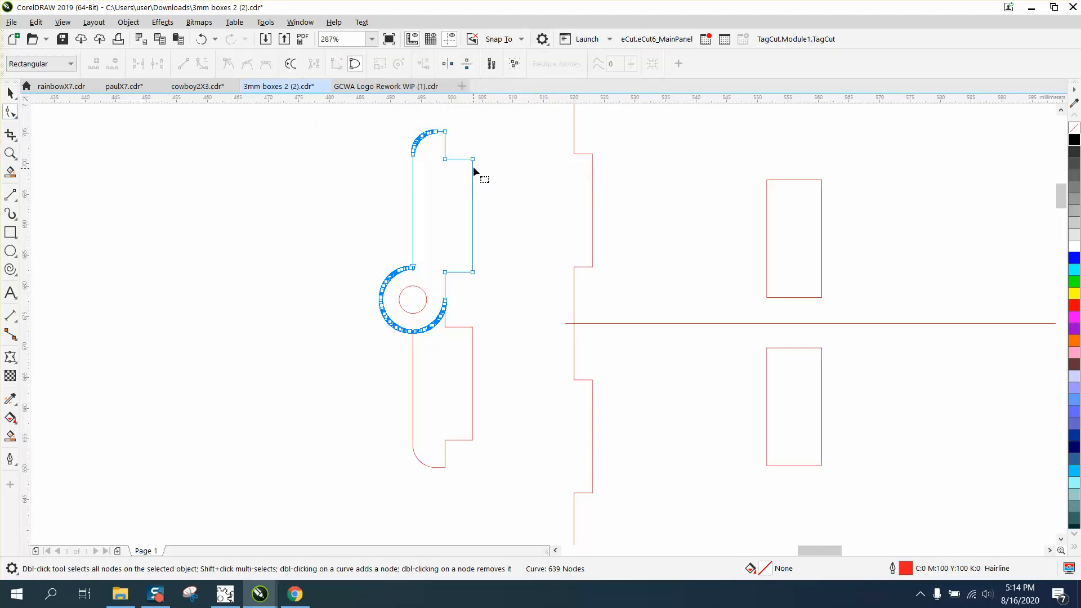
{"action": "left_click_drag", "start_coordinate": [482, 146], "coordinate": [482, 277]}
{"action": "left_click_drag", "start_coordinate": [467, 444], "coordinate": [474, 448]}
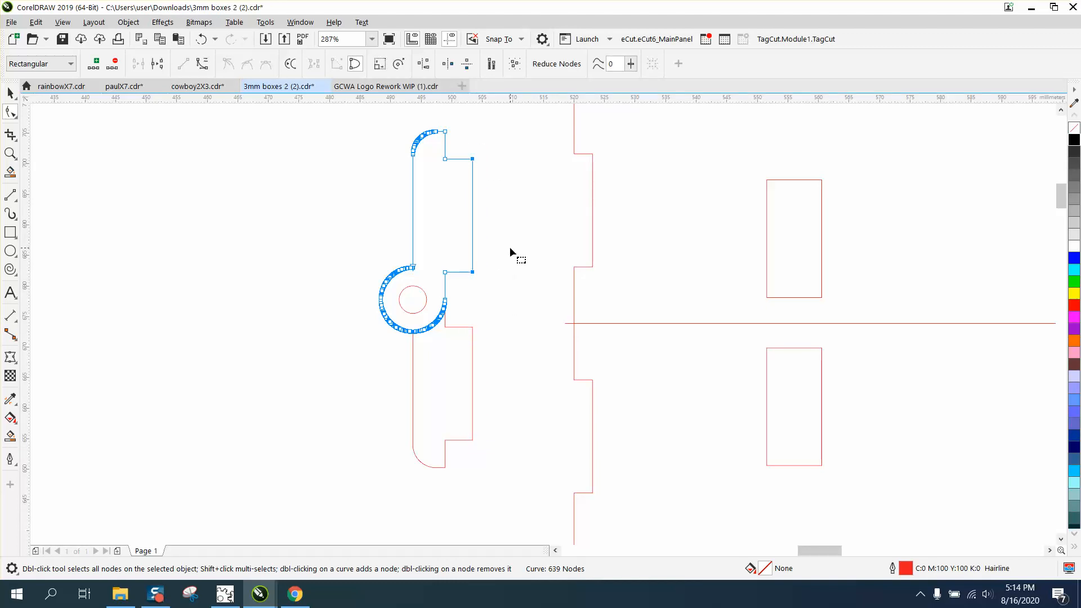
{"action": "left_click_drag", "start_coordinate": [487, 139], "coordinate": [471, 458]}
{"action": "key", "text": "Left"}
{"action": "left_click", "coordinate": [462, 327]}
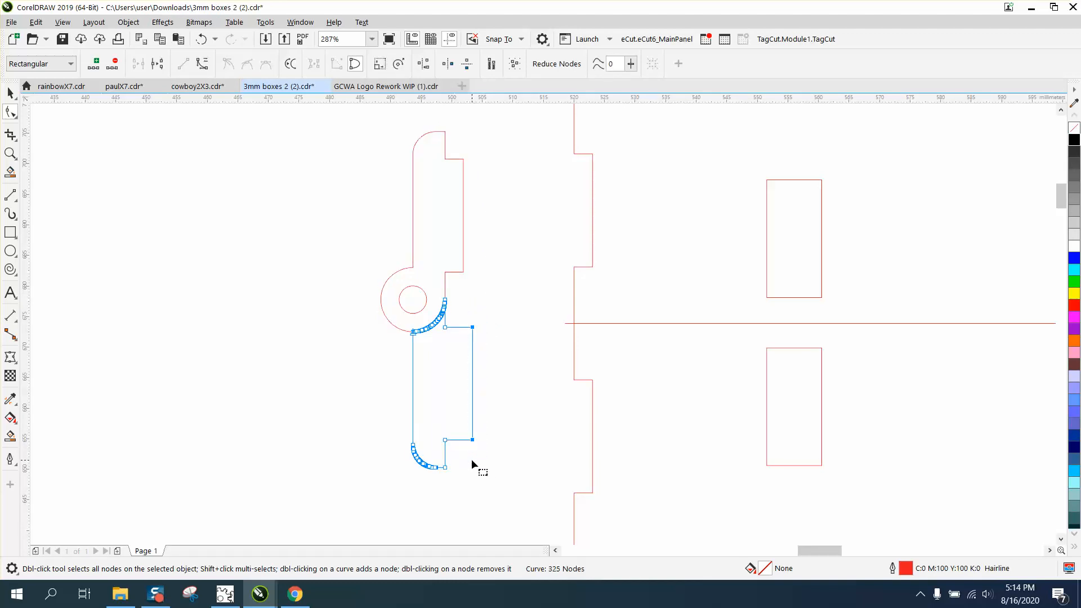
{"action": "key", "text": "Left"}
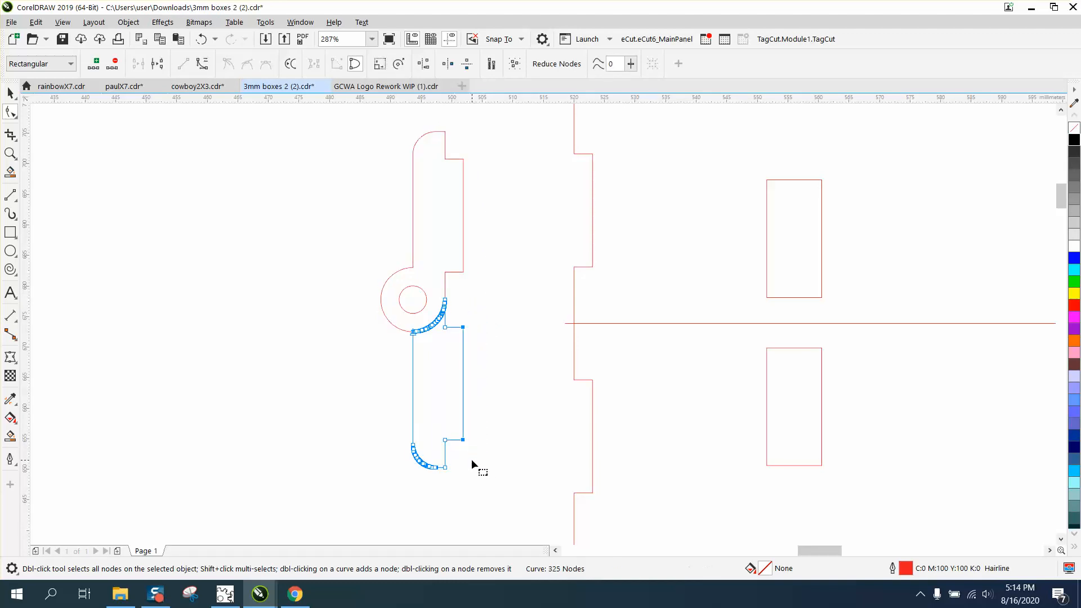
Duplicate the complete shortened hinge about 16 mm to the left of the original.
{"action": "left_click", "coordinate": [11, 93]}
{"action": "scroll", "coordinate": [395, 202], "scroll_direction": "down", "scroll_amount": 3}
{"action": "left_click_drag", "start_coordinate": [386, 146], "coordinate": [467, 364]}
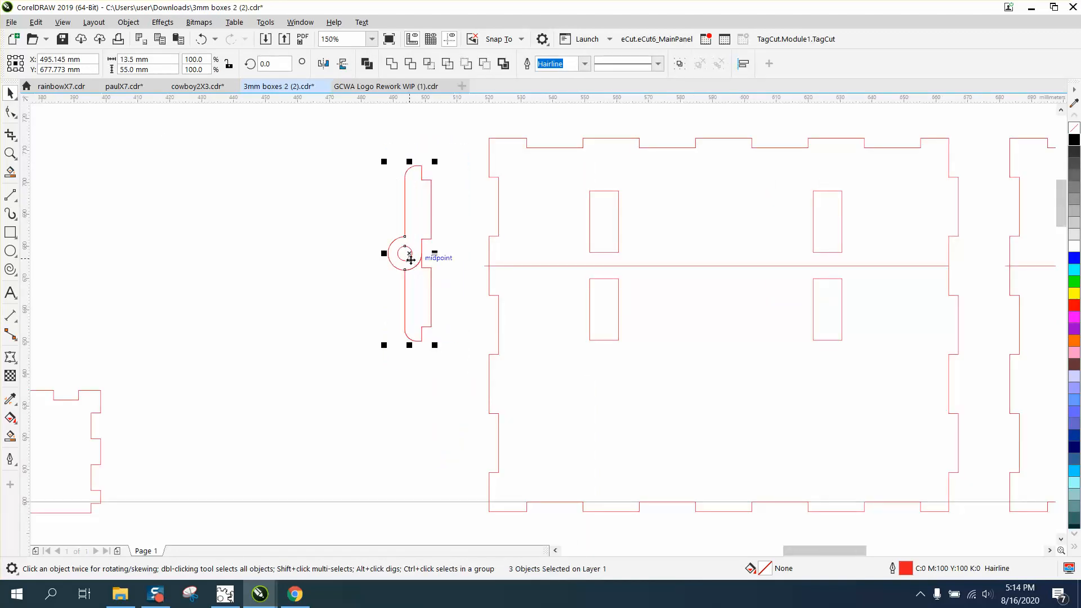
{"action": "left_click_drag", "start_coordinate": [410, 259], "coordinate": [358, 253]}
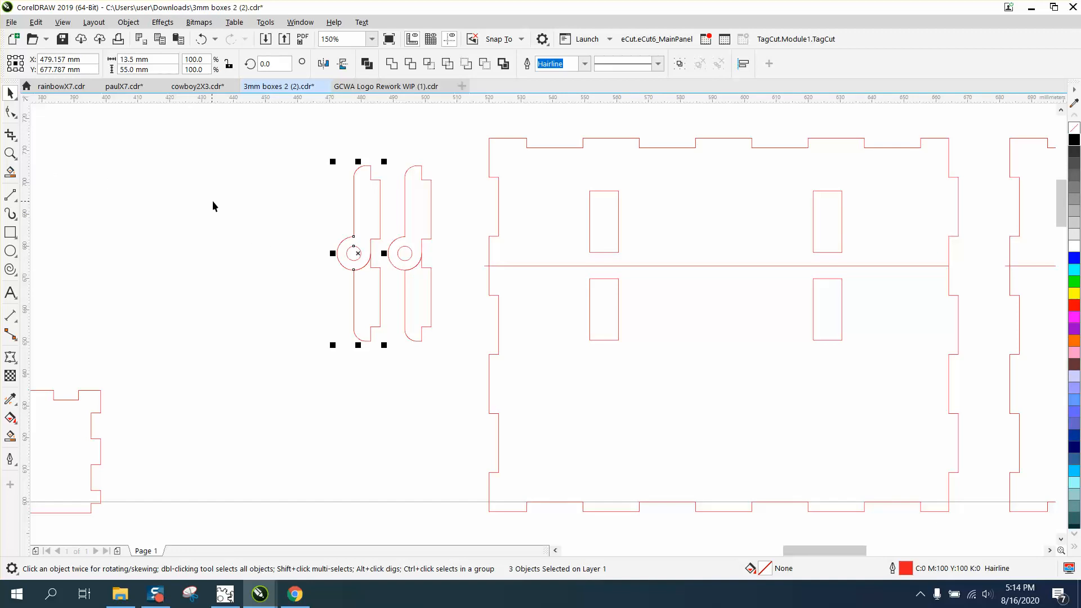
Move the small 4.5 mm pin-hole circle out of the duplicate hinge, about 19 mm to its left.
{"action": "left_click", "coordinate": [295, 269]}
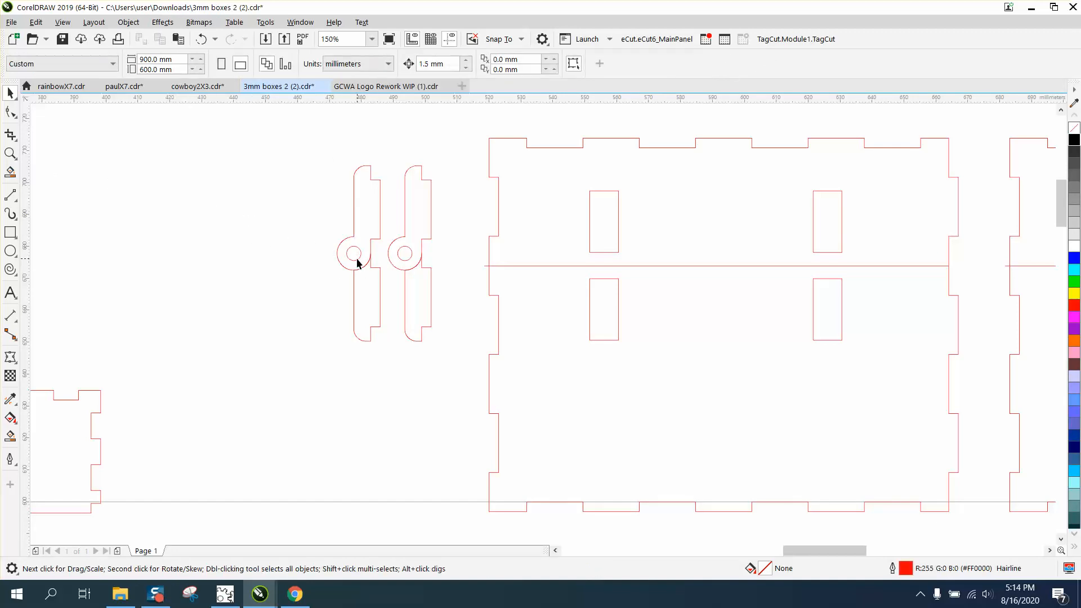
{"action": "left_click", "coordinate": [358, 260]}
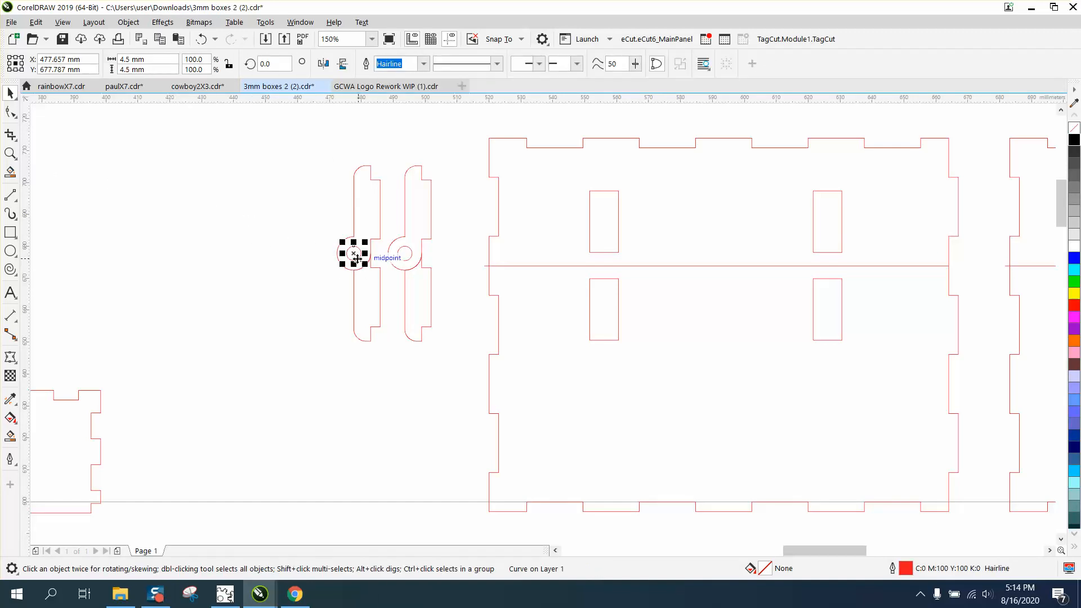
{"action": "left_click_drag", "start_coordinate": [355, 254], "coordinate": [304, 254]}
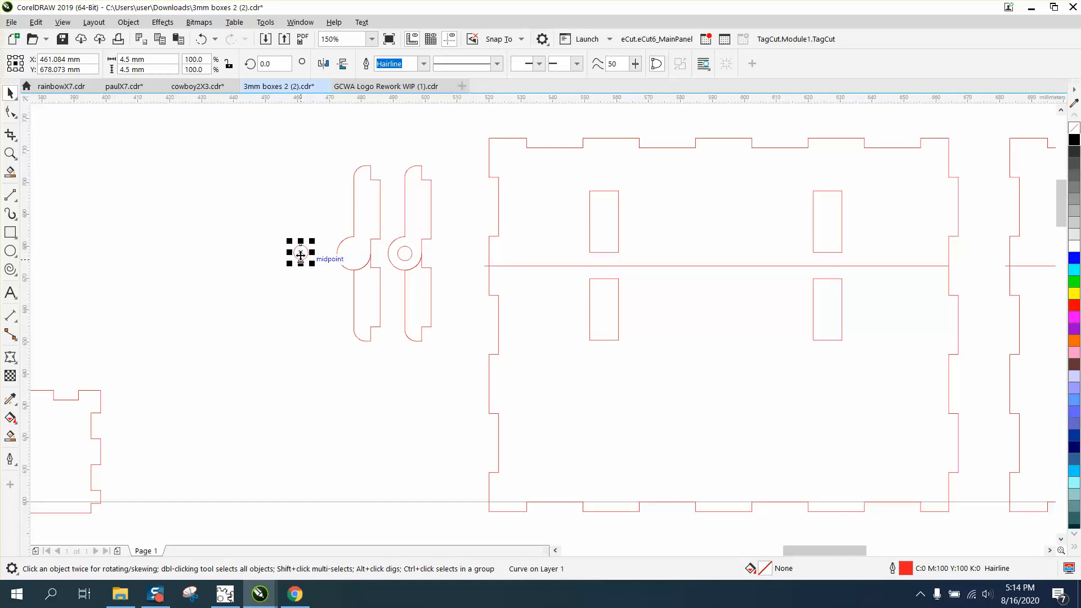
{"action": "left_click_drag", "start_coordinate": [300, 253], "coordinate": [297, 255]}
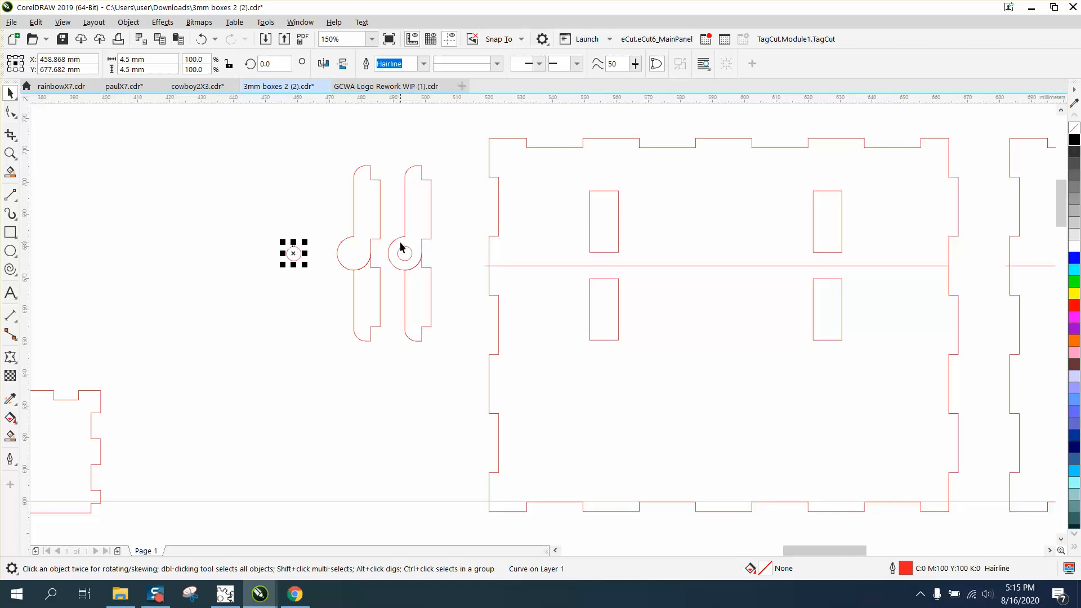
Group the original hinge's three parts and move the group onto the panel, with its tabs beside the left pair of slots.
{"action": "left_click_drag", "start_coordinate": [393, 157], "coordinate": [456, 366]}
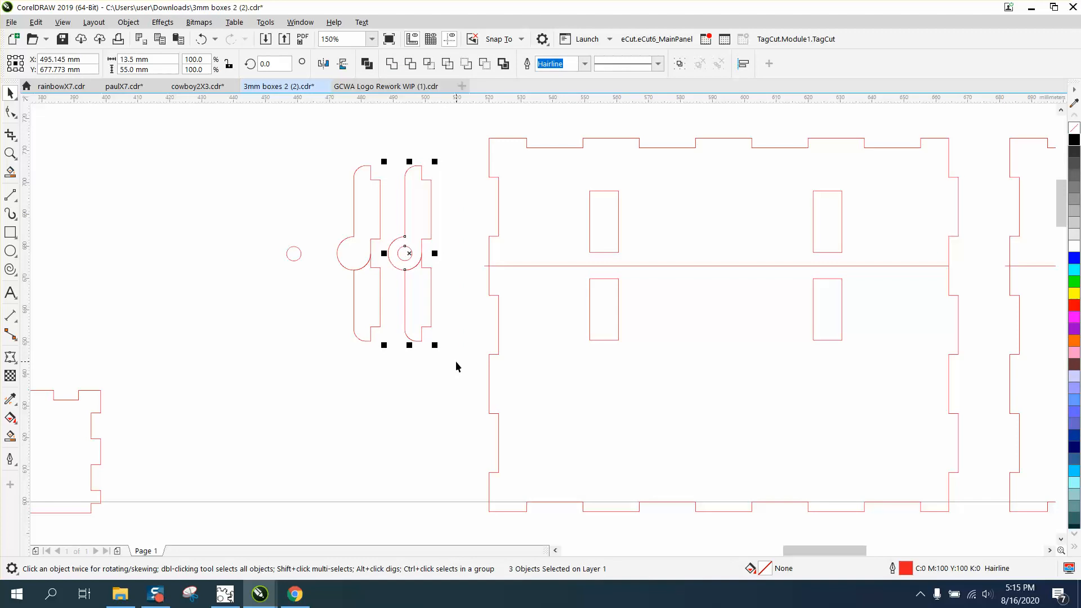
{"action": "key", "text": "ctrl+g"}
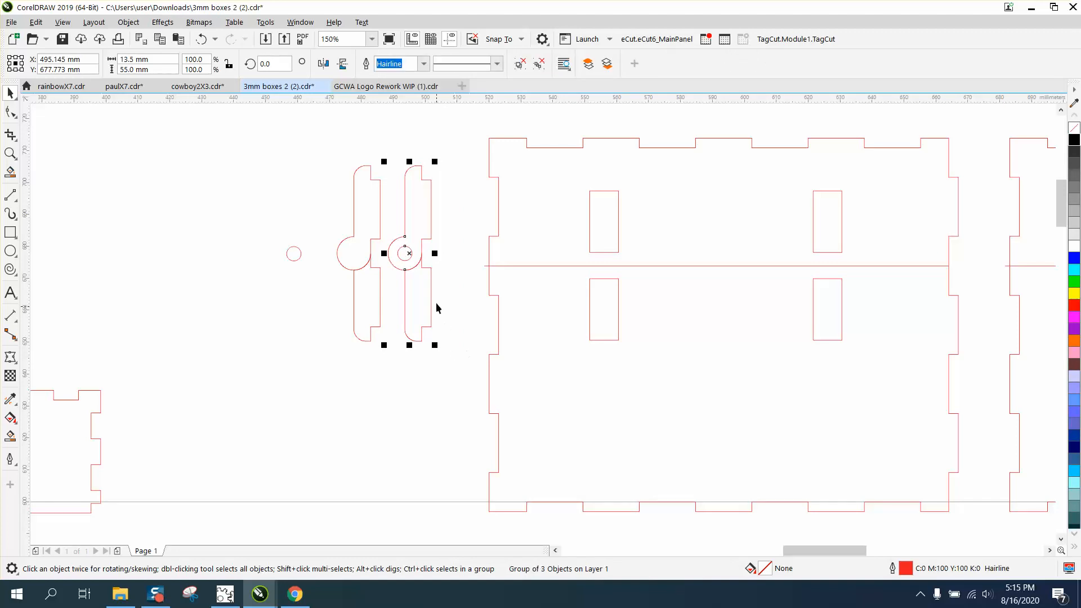
{"action": "left_click_drag", "start_coordinate": [416, 259], "coordinate": [572, 265]}
{"action": "scroll", "coordinate": [504, 283], "scroll_direction": "down", "scroll_amount": 4}
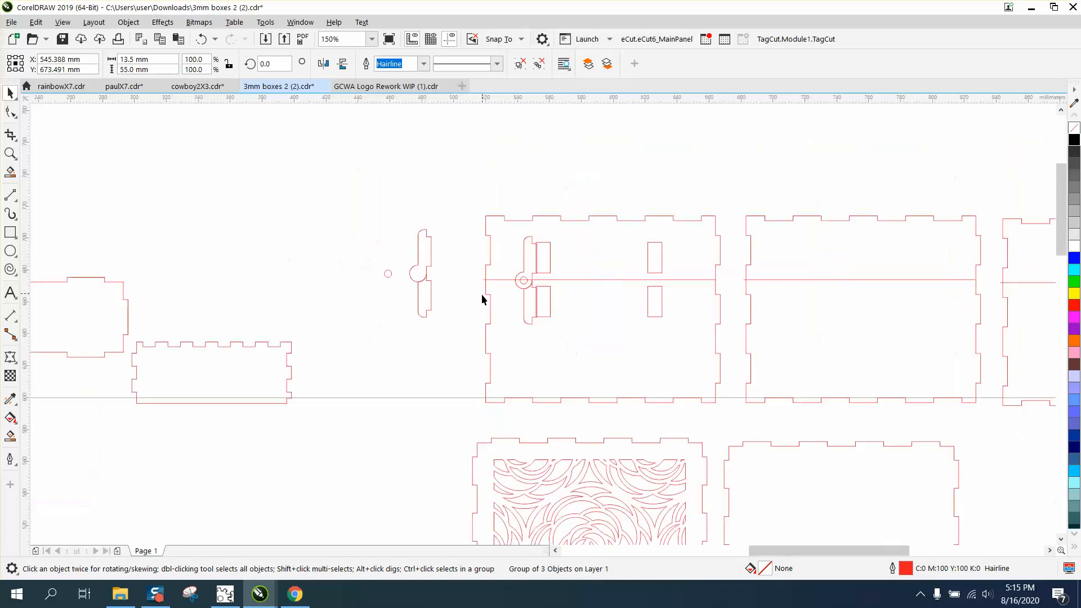